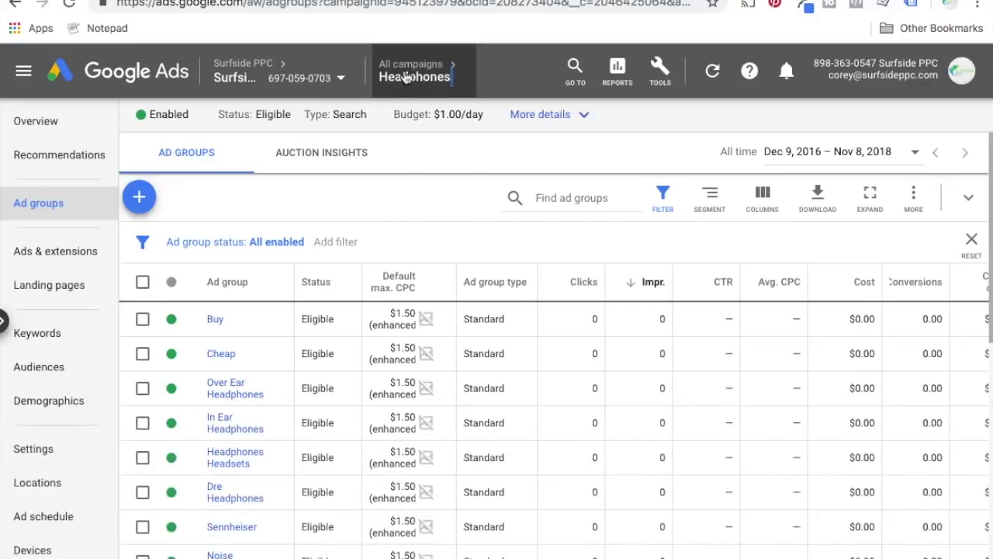
Step: Open the ads list of the Over Ear Headphones ad group in the Headphones campaign
{"action": "mouse_move", "coordinate": [414, 102]}
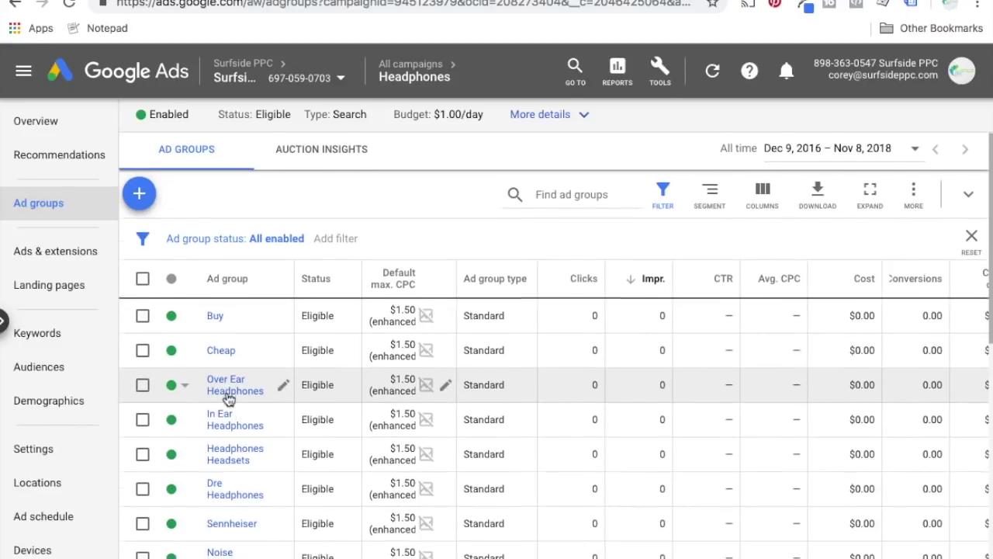
{"action": "scroll", "coordinate": [226, 395], "scroll_direction": "down", "scroll_amount": 1}
{"action": "scroll", "coordinate": [226, 398], "scroll_direction": "down", "scroll_amount": 3}
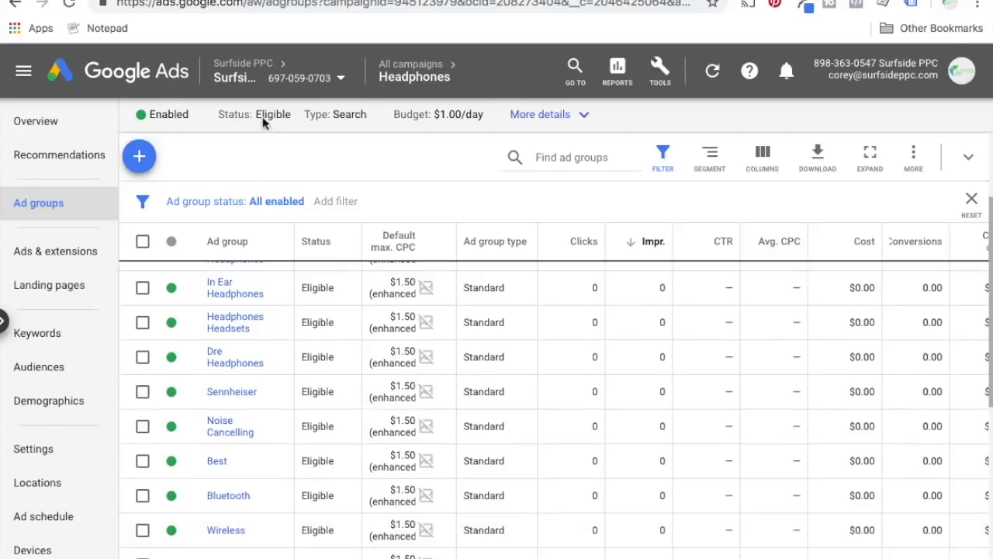
{"action": "key", "text": "alt+Left"}
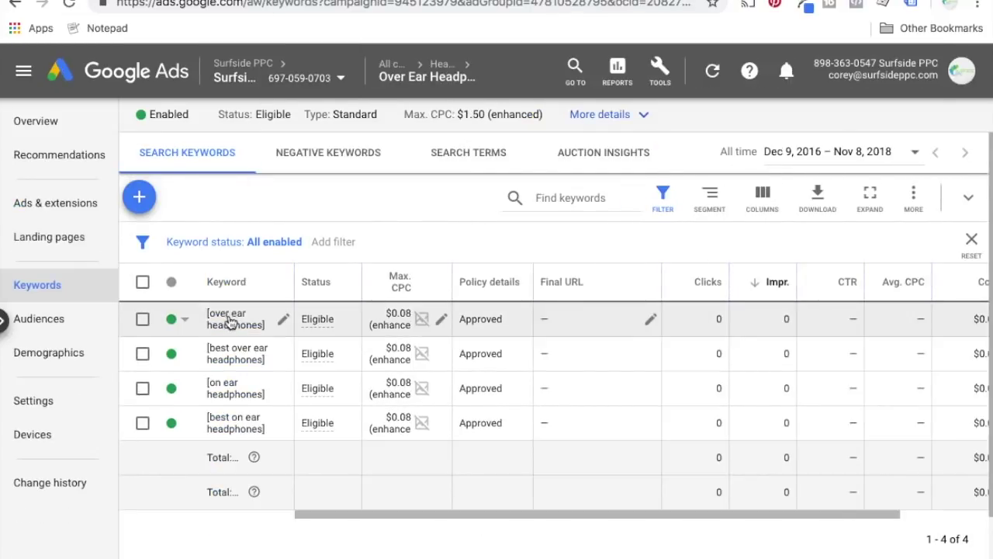
{"action": "left_click", "coordinate": [52, 210]}
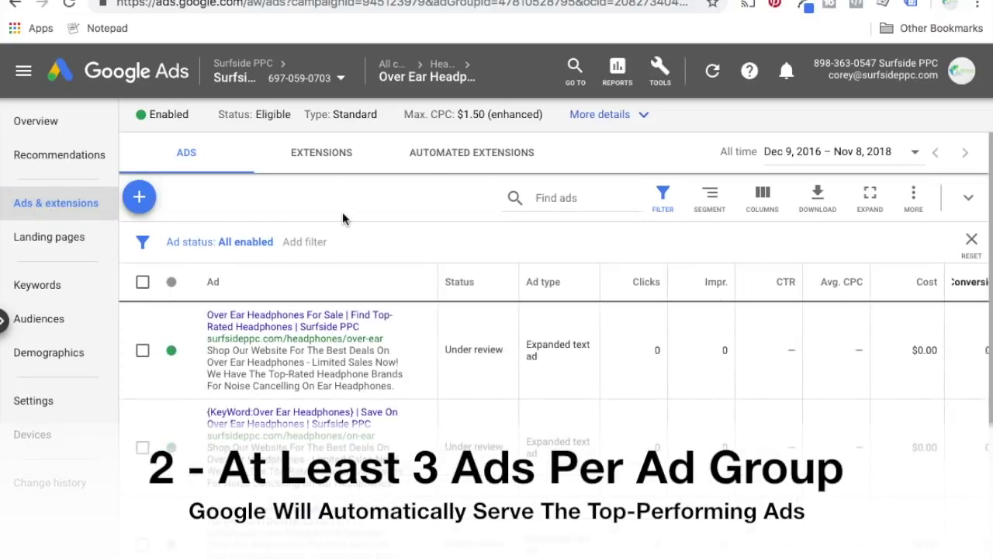
{"action": "scroll", "coordinate": [251, 325], "scroll_direction": "down", "scroll_amount": 2}
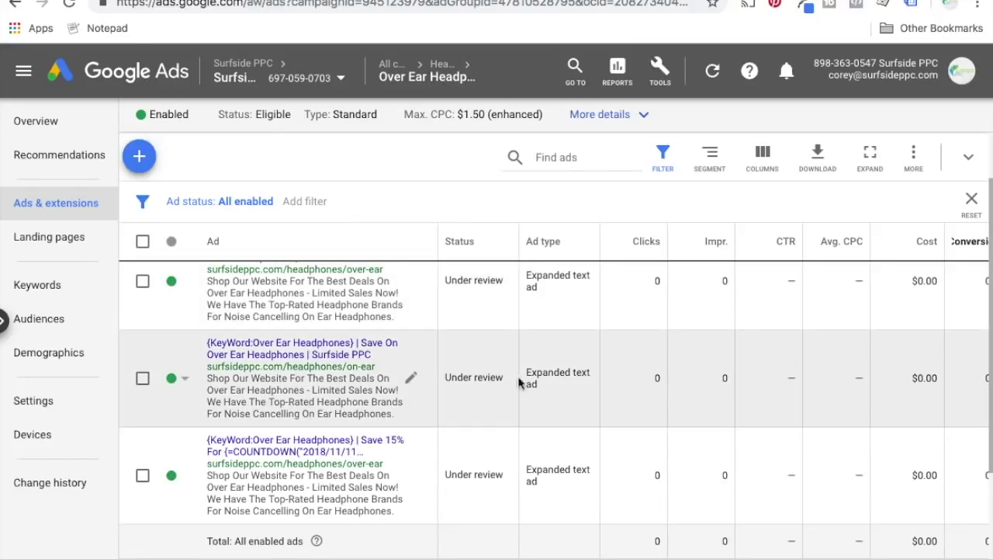
Step: Open the "Over Ear Headphones For Sale" text ad for editing and examine the capitalization of Headline 1
{"action": "left_click", "coordinate": [140, 158]}
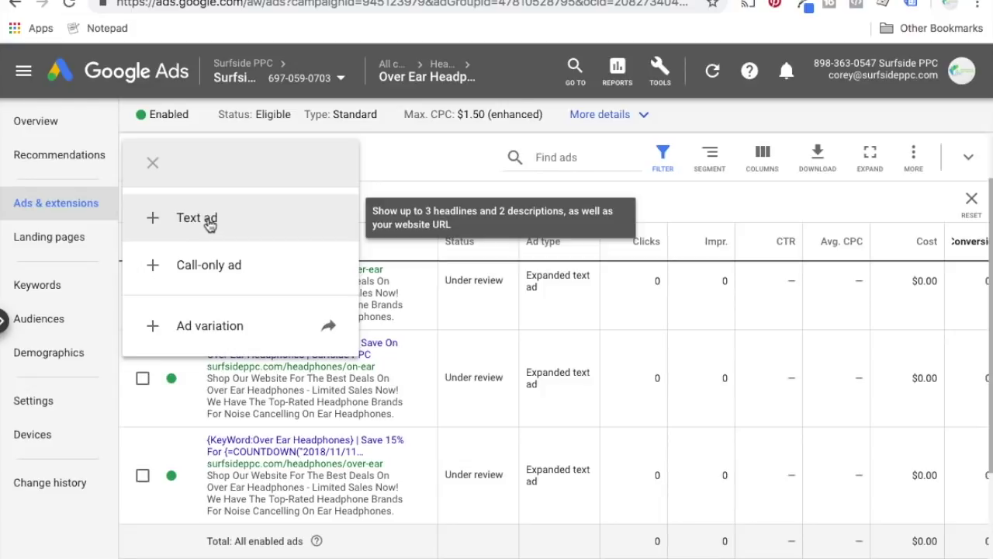
{"action": "left_click", "coordinate": [448, 171]}
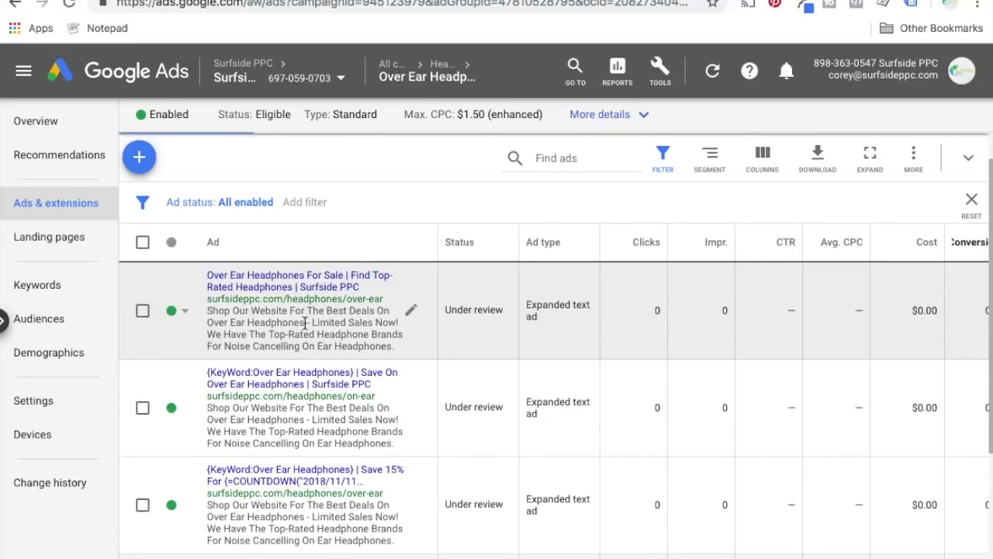
{"action": "left_click", "coordinate": [412, 312]}
{"action": "left_click", "coordinate": [436, 325]}
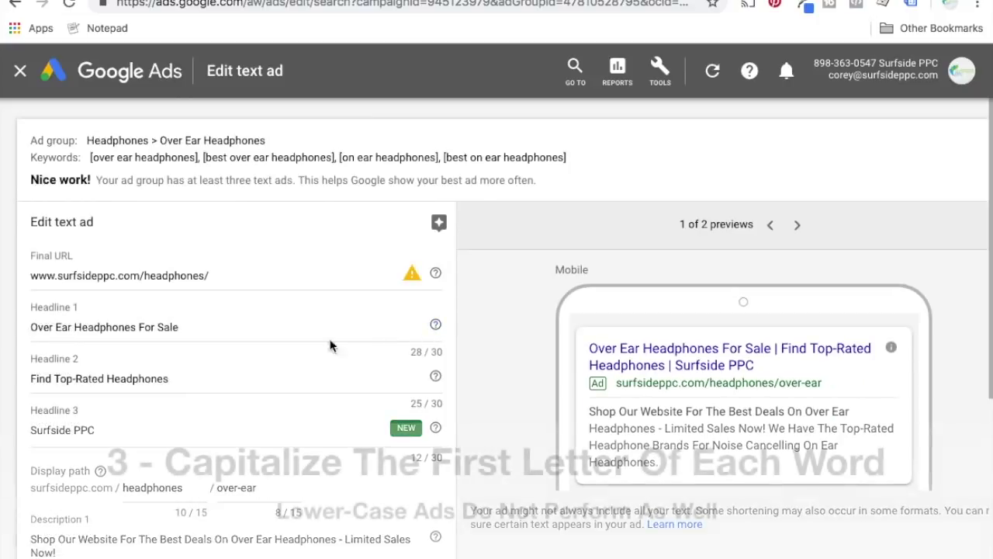
{"action": "left_click_drag", "start_coordinate": [38, 330], "coordinate": [74, 330]}
{"action": "mouse_move", "coordinate": [144, 329]}
{"action": "left_mouse_down"}
{"action": "mouse_move", "coordinate": [166, 329]}
{"action": "mouse_move", "coordinate": [157, 329]}
{"action": "left_mouse_up"}
{"action": "left_click", "coordinate": [175, 329]}
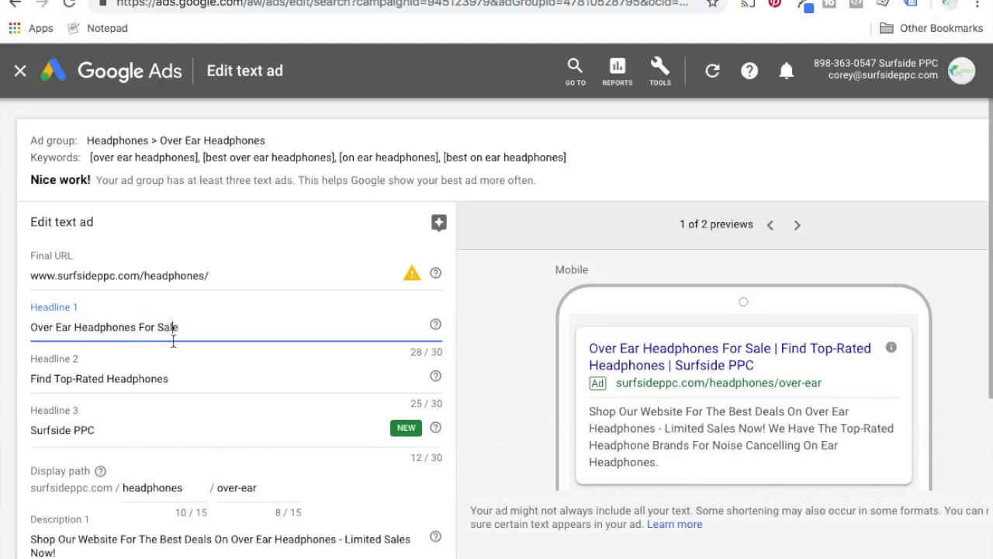
Step: Capitalize the ad's display path so its two parts read "Headphones" and "Over-Ear"
{"action": "scroll", "coordinate": [161, 388], "scroll_direction": "down", "scroll_amount": 1}
{"action": "scroll", "coordinate": [100, 512], "scroll_direction": "down", "scroll_amount": 3}
{"action": "left_click_drag", "start_coordinate": [129, 293], "coordinate": [123, 294]}
{"action": "type", "text": "H"}
{"action": "left_click", "coordinate": [222, 294]}
{"action": "left_click_drag", "start_coordinate": [222, 294], "coordinate": [218, 294]}
{"action": "type", "text": "O"}
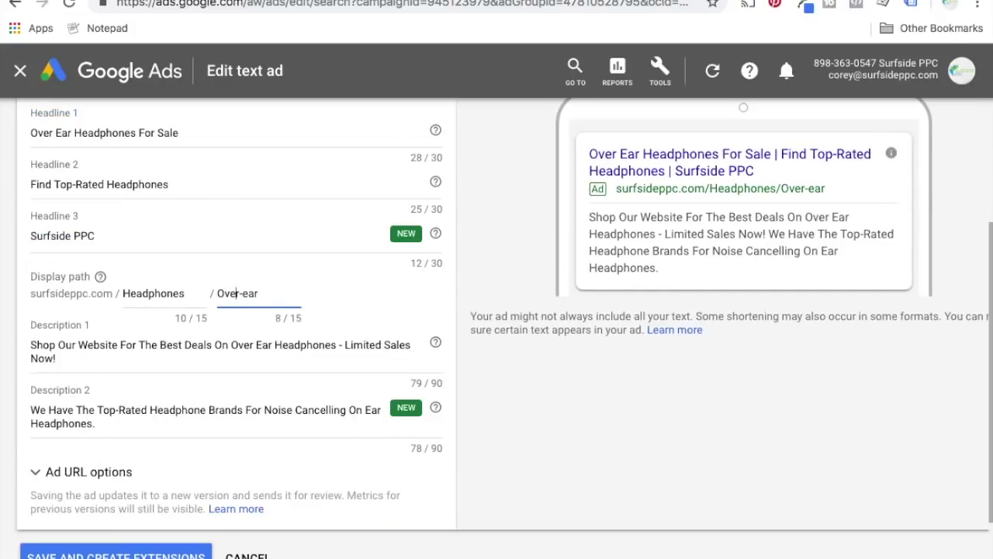
{"action": "left_click", "coordinate": [249, 293]}
{"action": "key", "text": "BackSpace"}
{"action": "type", "text": "E"}
{"action": "left_click", "coordinate": [552, 365]}
Step: Change Headline 1 to "Over Ear headphones" with a lower-case last word
{"action": "left_click_drag", "start_coordinate": [179, 133], "coordinate": [75, 133]}
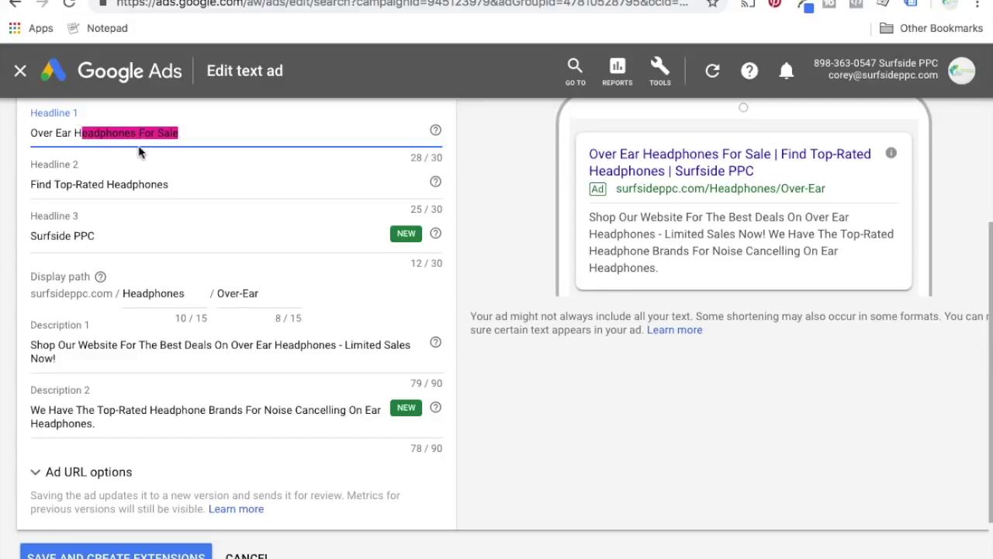
{"action": "key", "text": "BackSpace"}
{"action": "type", "text": "headphones"}
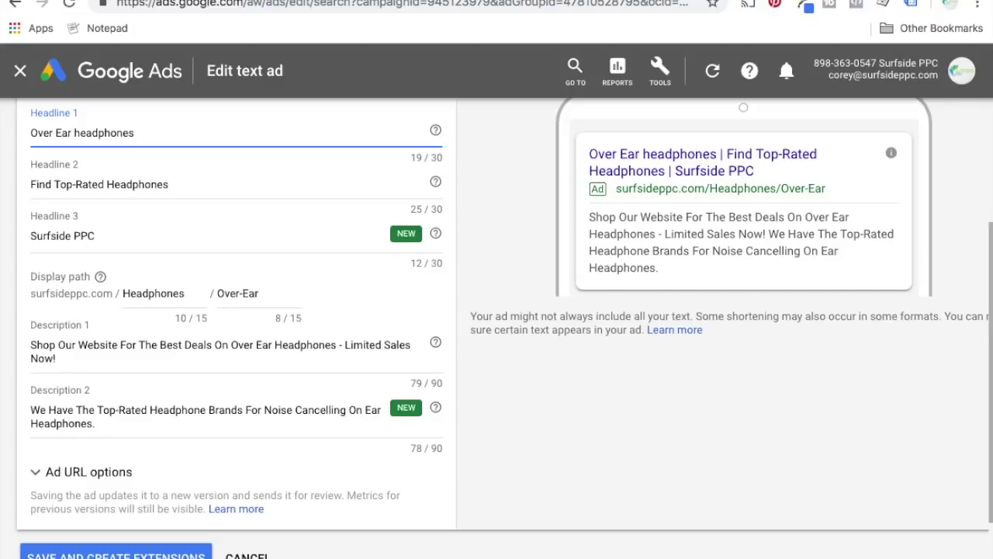
Step: Rewrite Headline 1 as "Over Ear Headphones For Sale" with every word capitalized
{"action": "key", "text": "BackSpace"}
{"action": "key", "text": "BackSpace"}
{"action": "key", "text": "BackSpace"}
{"action": "key", "text": "BackSpace"}
{"action": "key", "text": "BackSpace"}
{"action": "key", "text": "BackSpace"}
{"action": "key", "text": "BackSpace"}
{"action": "key", "text": "BackSpace"}
{"action": "key", "text": "BackSpace"}
{"action": "key", "text": "BackSpace"}
{"action": "key", "text": "BackSpace"}
{"action": "type", "text": "Headphones"}
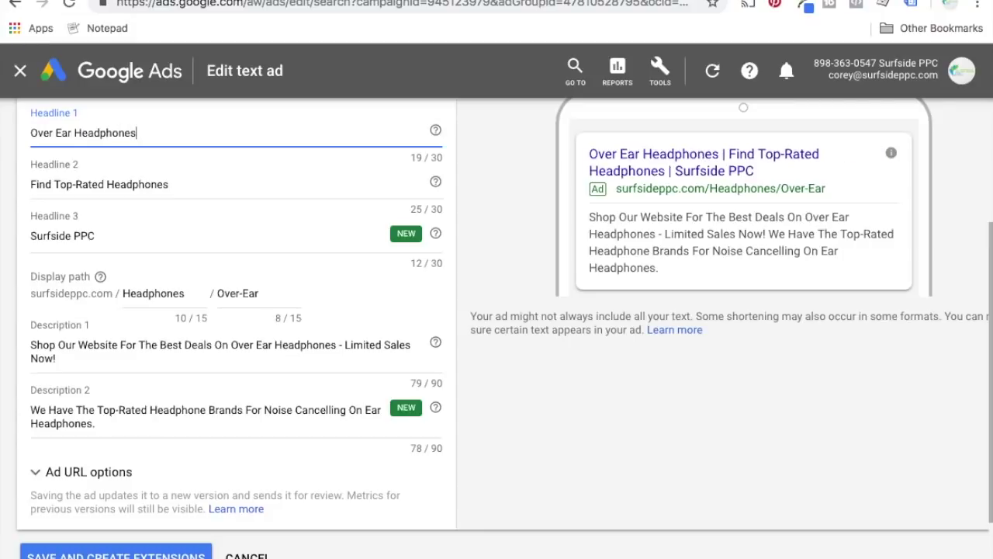
{"action": "type", "text": " For Sale"}
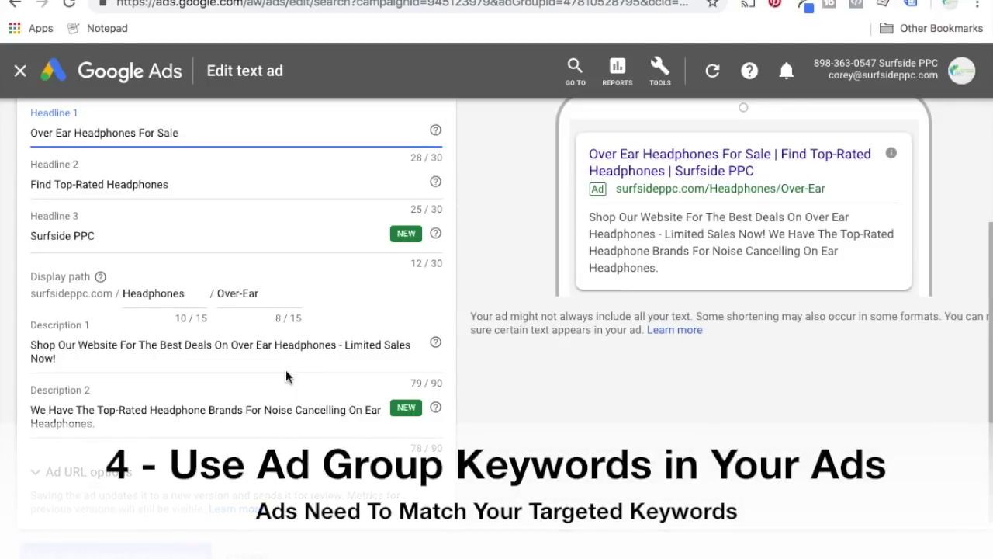
Step: Compare the ad text with the ad group's keywords and change Headline 2 to "Find On Ear Headphones"
{"action": "scroll", "coordinate": [285, 371], "scroll_direction": "up", "scroll_amount": 5}
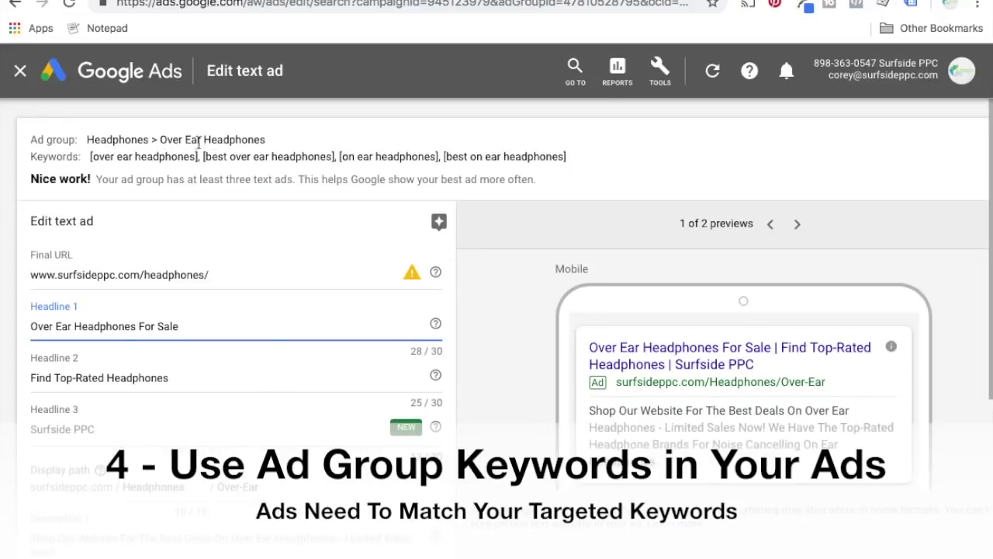
{"action": "left_click_drag", "start_coordinate": [31, 326], "coordinate": [47, 328]}
{"action": "left_click", "coordinate": [74, 326]}
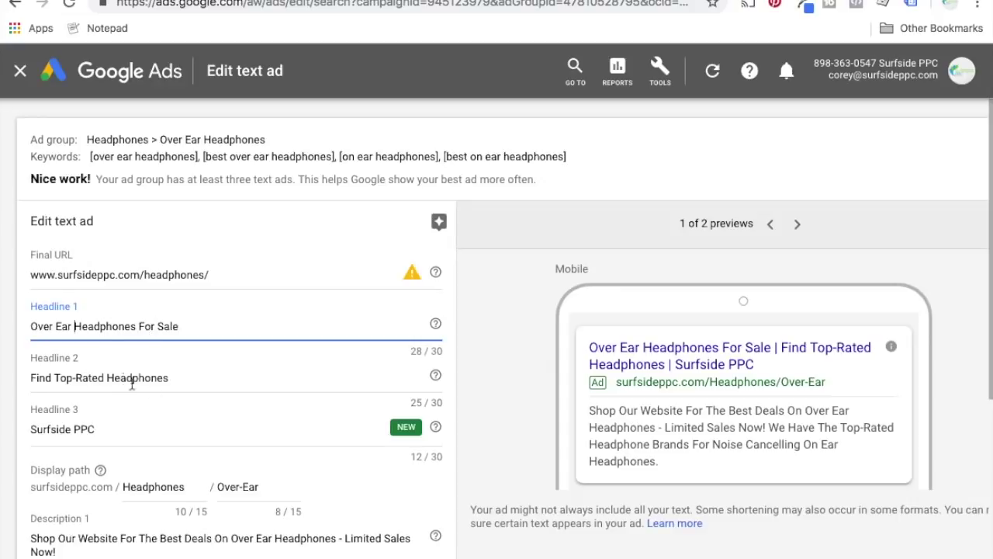
{"action": "scroll", "coordinate": [132, 381], "scroll_direction": "down", "scroll_amount": 2}
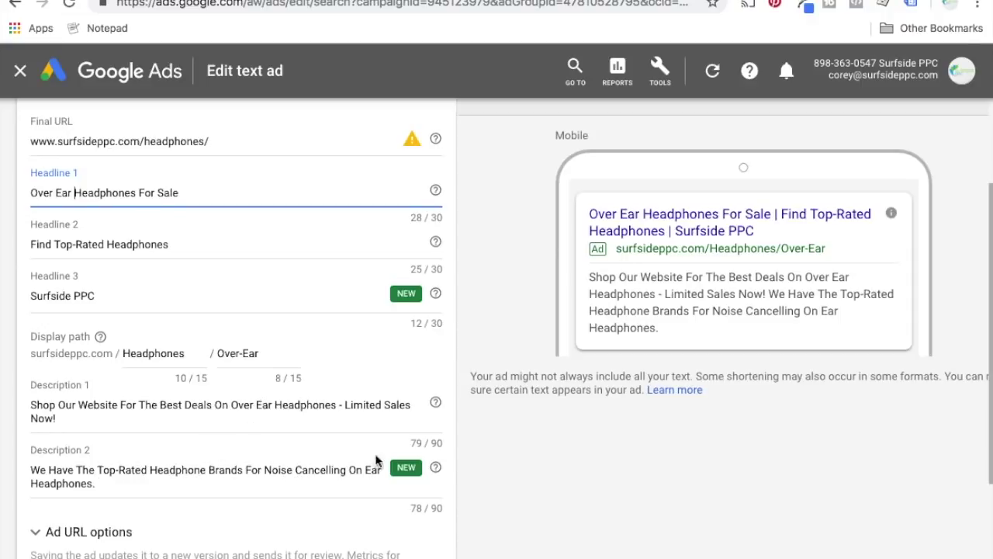
{"action": "scroll", "coordinate": [374, 472], "scroll_direction": "up", "scroll_amount": 3}
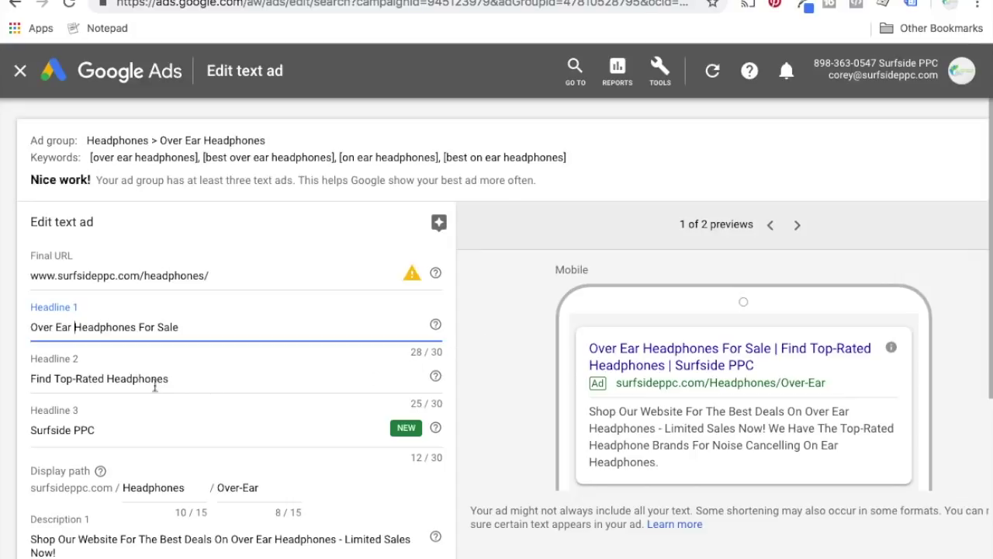
{"action": "left_click_drag", "start_coordinate": [104, 378], "coordinate": [53, 379]}
{"action": "type", "text": "On Ear"}
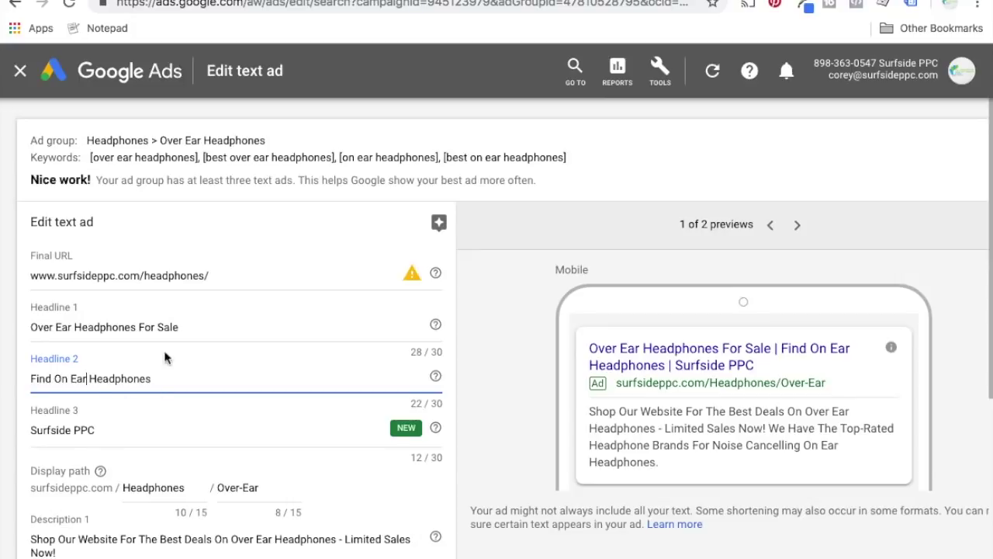
Step: Discard the edits to the text ad and return to the ads list
{"action": "scroll", "coordinate": [166, 342], "scroll_direction": "down", "scroll_amount": 3}
{"action": "left_click", "coordinate": [247, 491]}
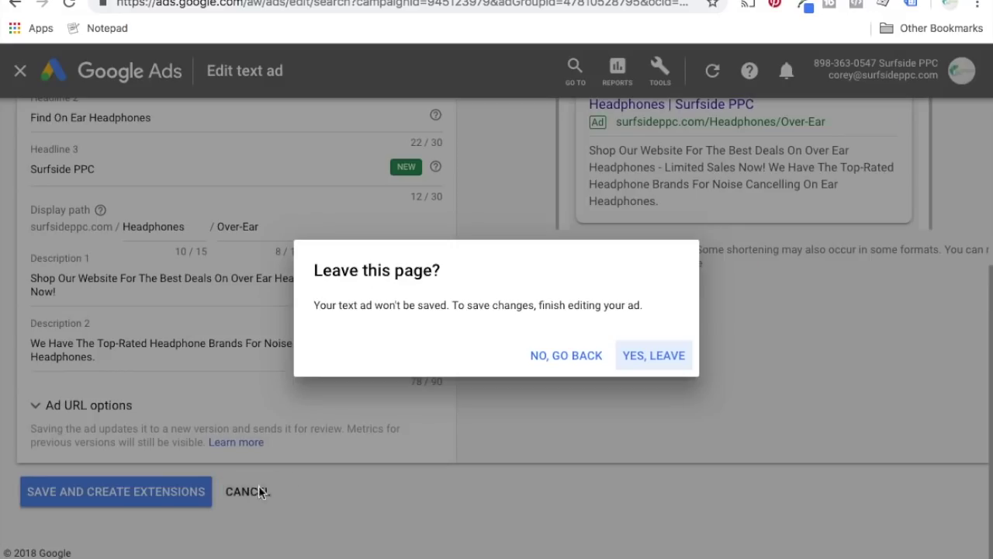
{"action": "left_click", "coordinate": [650, 361]}
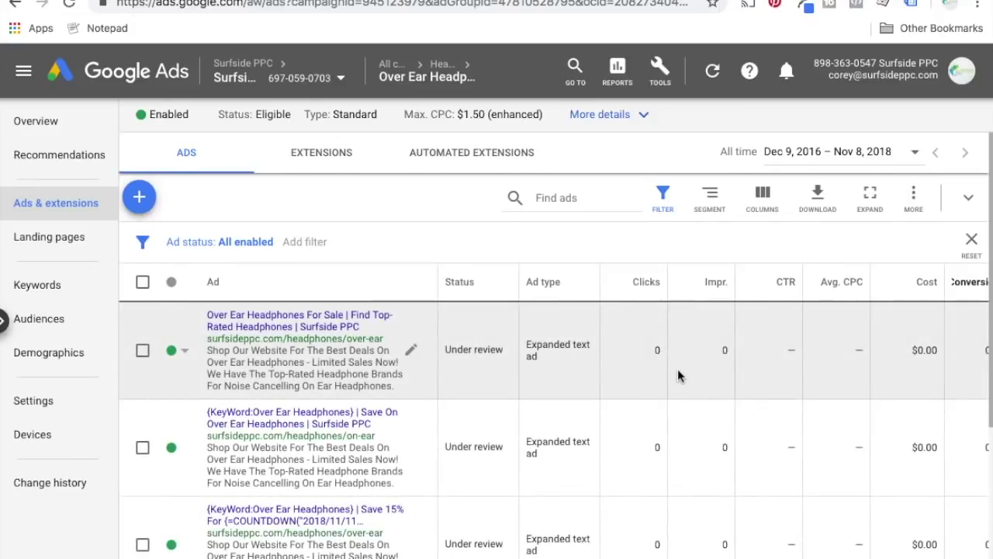
Step: Open the third text ad, the one with the "Save 15%" countdown headline, for editing
{"action": "scroll", "coordinate": [543, 373], "scroll_direction": "down", "scroll_amount": 3}
{"action": "scroll", "coordinate": [419, 368], "scroll_direction": "up", "scroll_amount": 2}
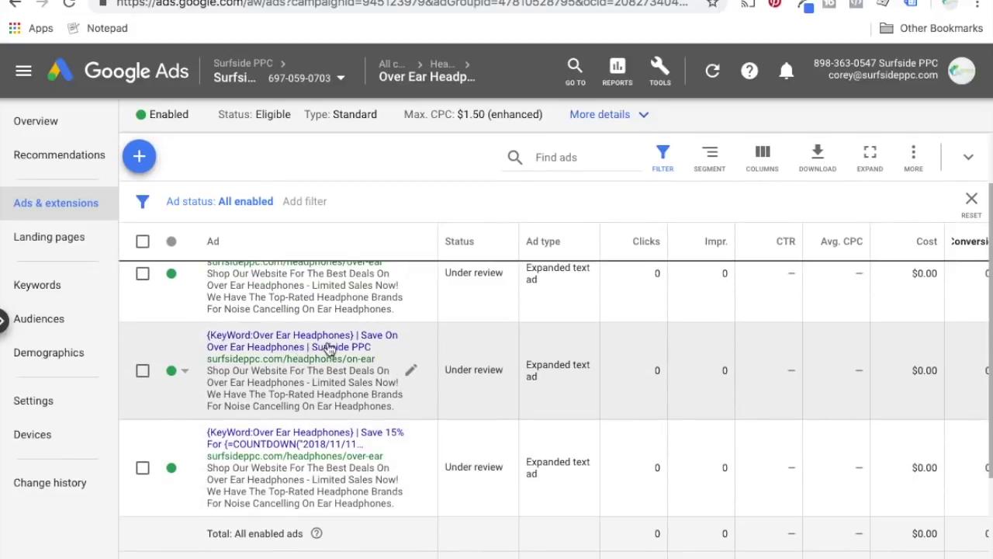
{"action": "left_click", "coordinate": [411, 467]}
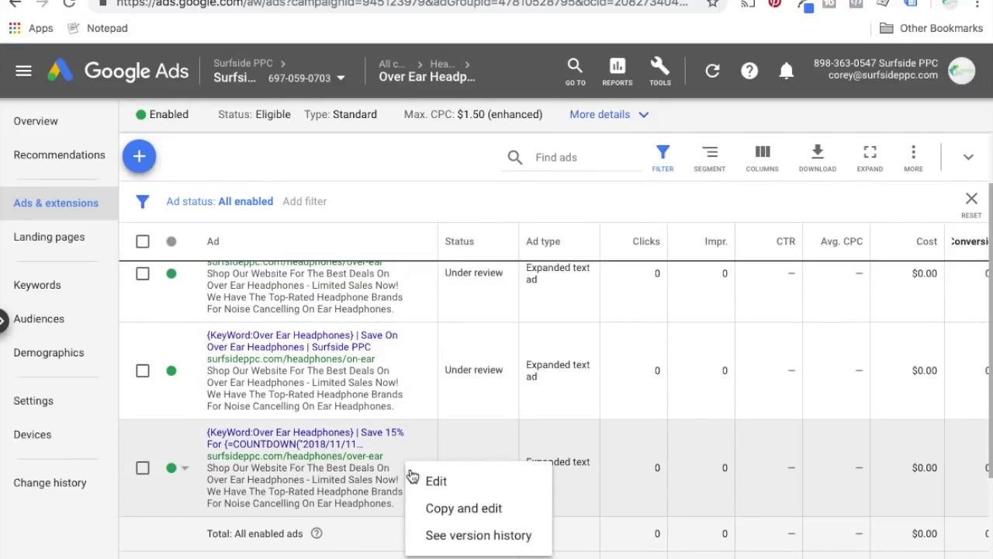
{"action": "left_click", "coordinate": [437, 483]}
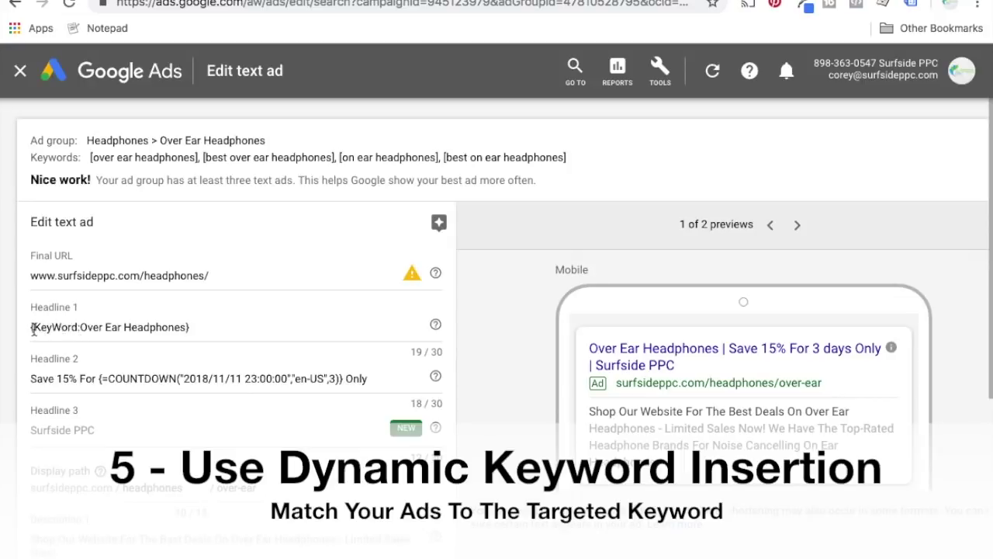
Step: Examine the keyword insertion in Headline 1 against the ad group's keywords, and review the ad's other fields
{"action": "left_click_drag", "start_coordinate": [32, 327], "coordinate": [191, 327]}
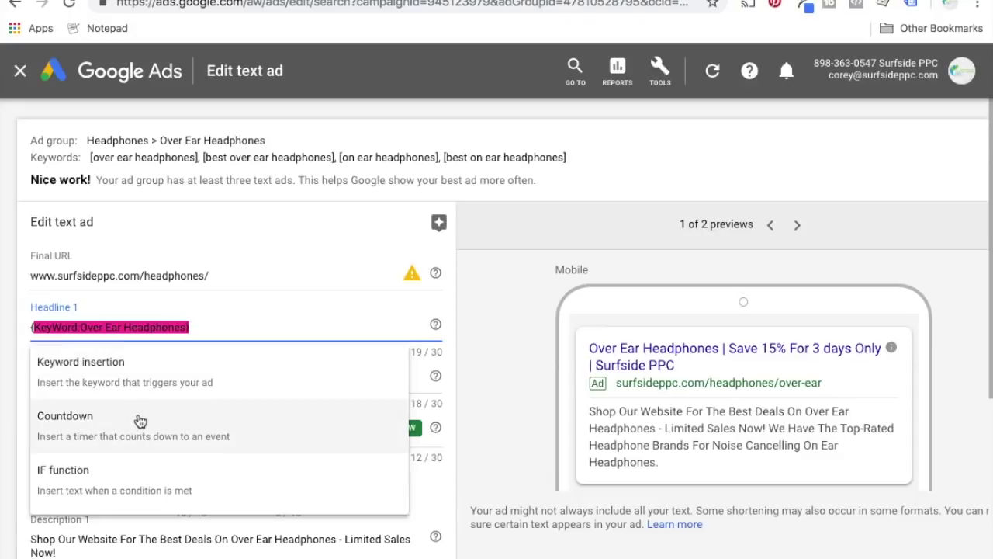
{"action": "left_click", "coordinate": [475, 340]}
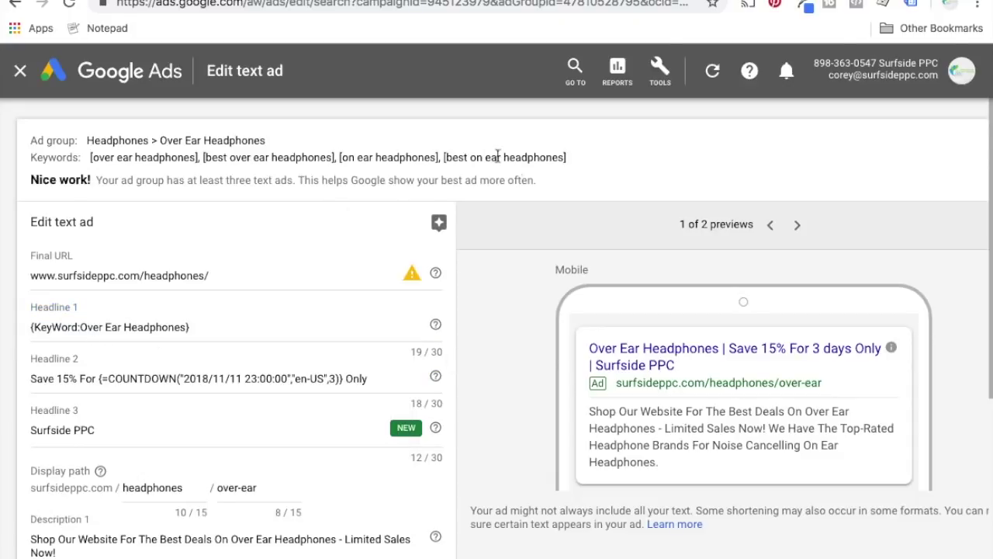
{"action": "left_click_drag", "start_coordinate": [552, 157], "coordinate": [446, 158]}
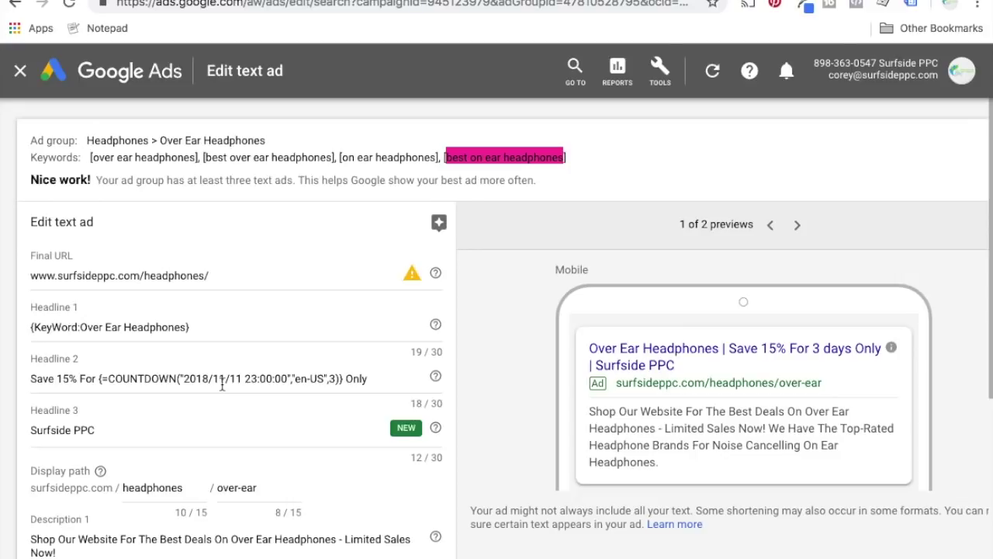
{"action": "left_click_drag", "start_coordinate": [208, 328], "coordinate": [27, 328]}
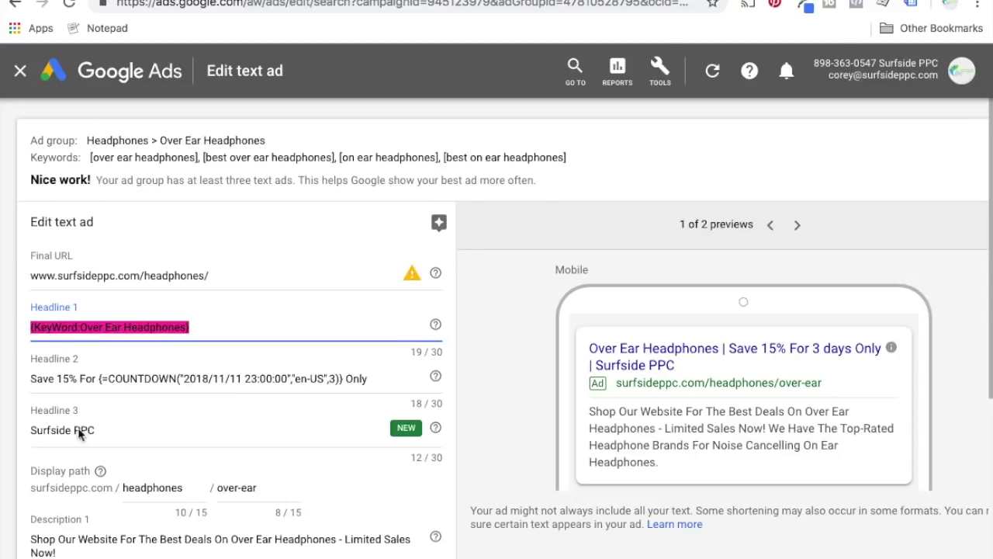
{"action": "left_click", "coordinate": [189, 539]}
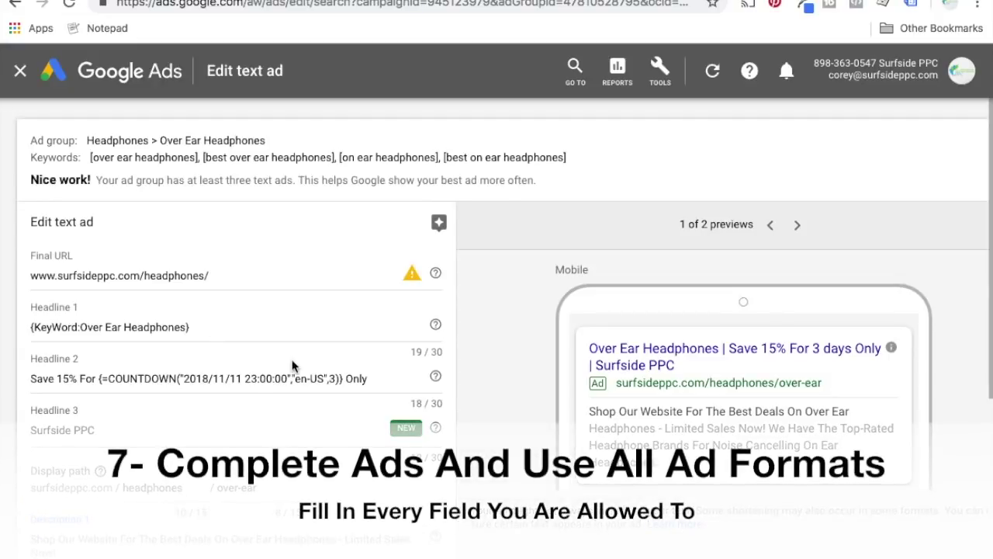
{"action": "scroll", "coordinate": [292, 365], "scroll_direction": "down", "scroll_amount": 2}
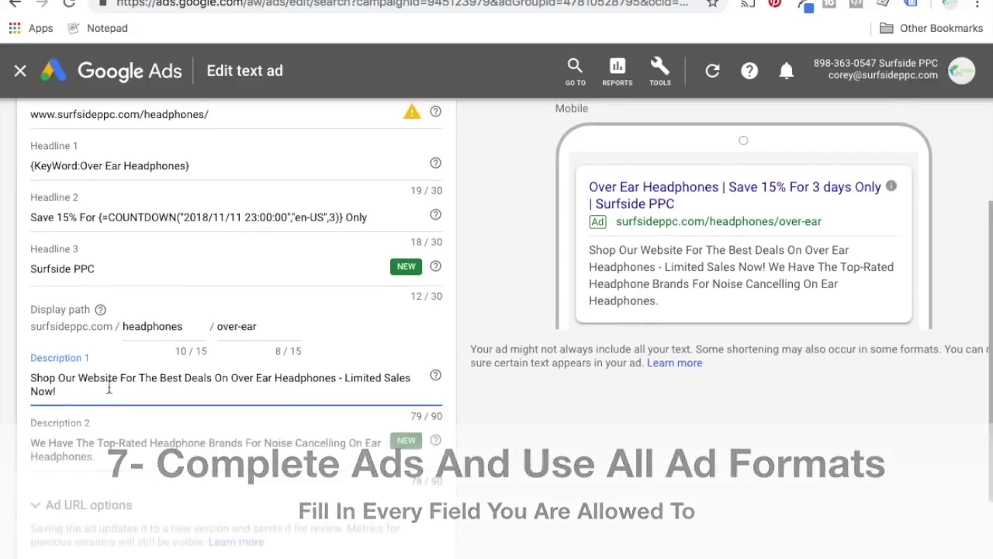
{"action": "scroll", "coordinate": [84, 264], "scroll_direction": "up", "scroll_amount": 1}
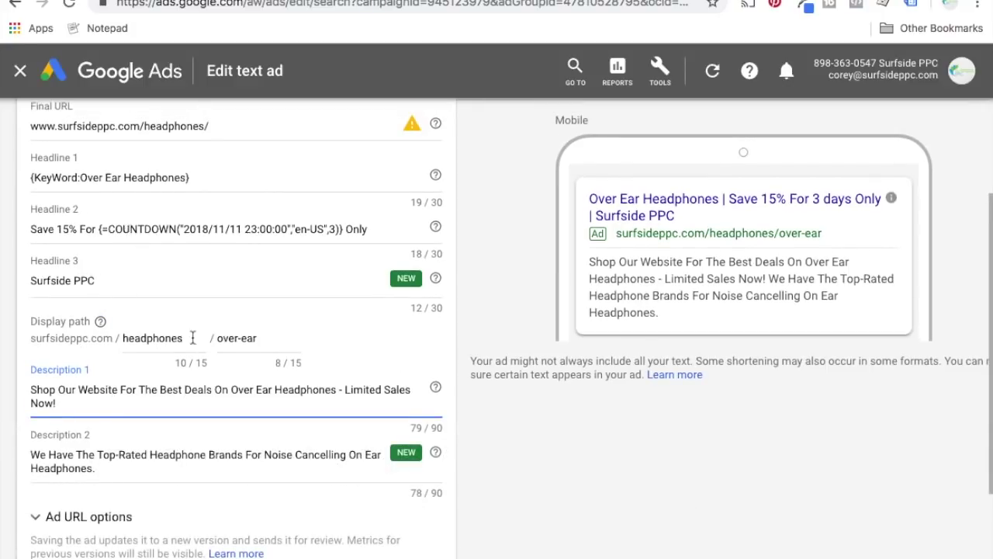
{"action": "scroll", "coordinate": [193, 339], "scroll_direction": "up", "scroll_amount": 1}
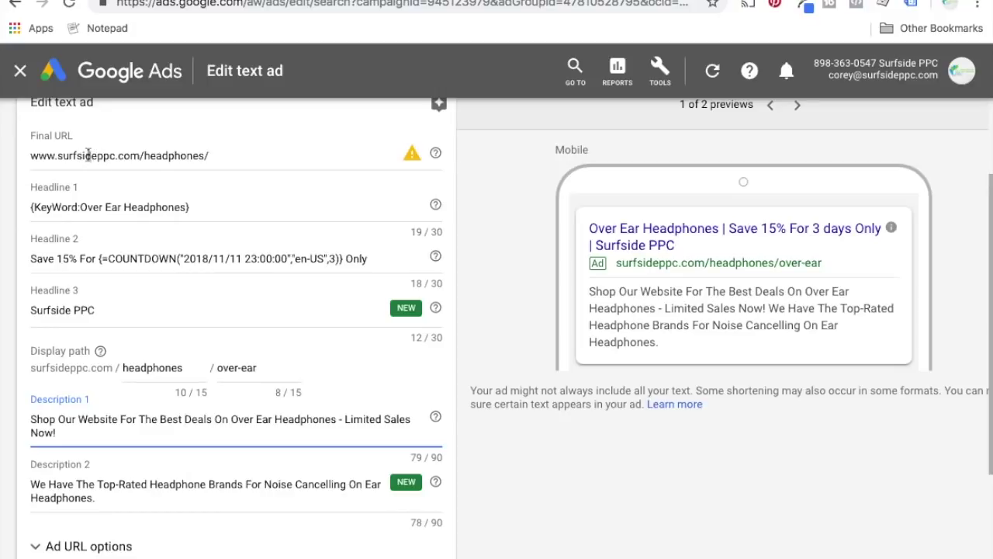
{"action": "scroll", "coordinate": [148, 180], "scroll_direction": "up", "scroll_amount": 3}
{"action": "left_click", "coordinate": [145, 275]}
{"action": "type", "text": "over-ear-"}
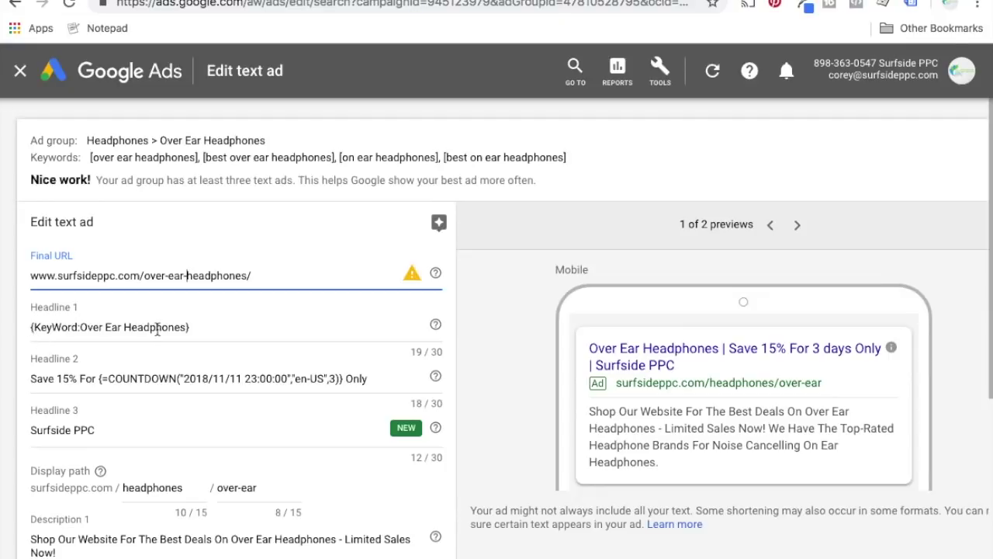
{"action": "scroll", "coordinate": [124, 387], "scroll_direction": "down", "scroll_amount": 2}
{"action": "scroll", "coordinate": [123, 387], "scroll_direction": "down", "scroll_amount": 1}
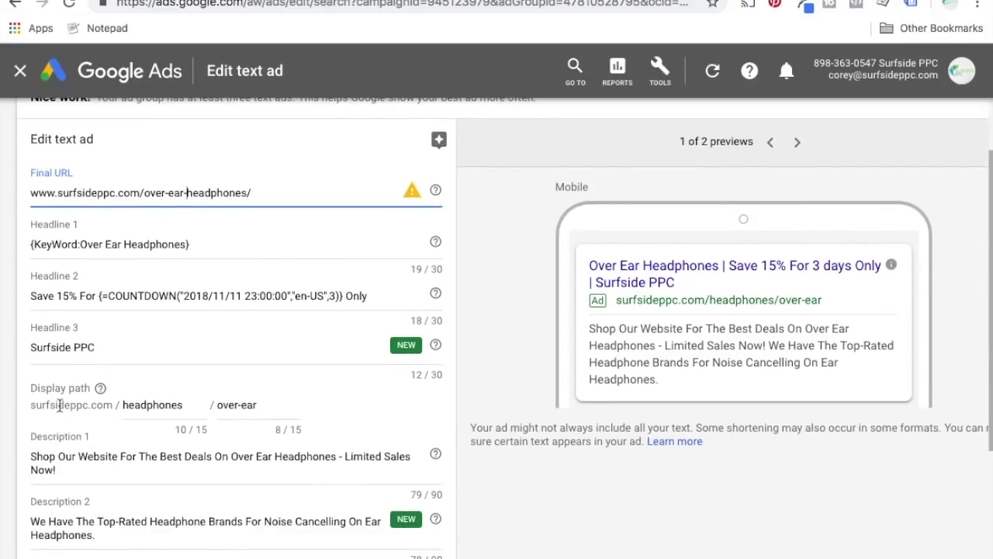
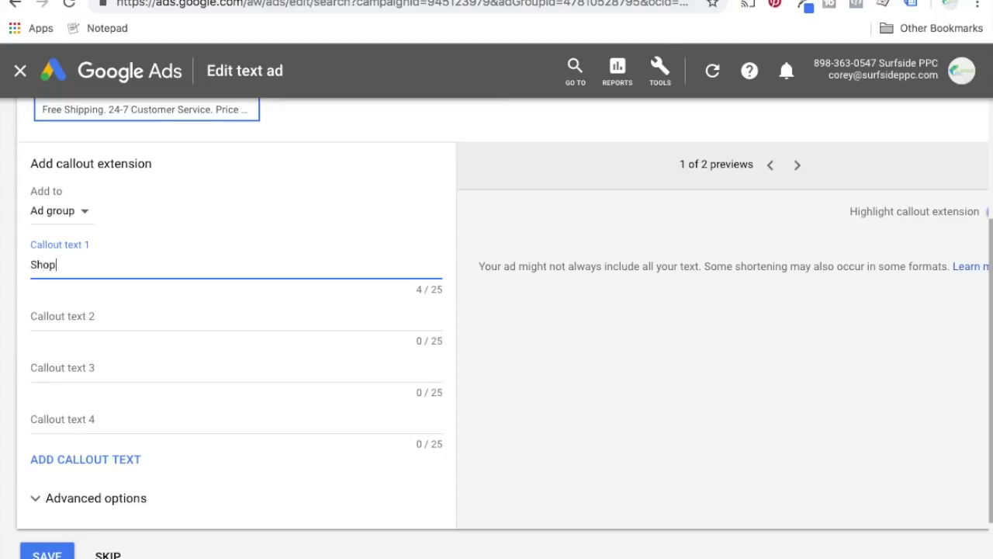
Step: Enter the ad group callouts "Shop Over Ear Headphones", "Free Shipping Over $50" and "Save 15% This Week"
{"action": "type", "text": "adphones"}
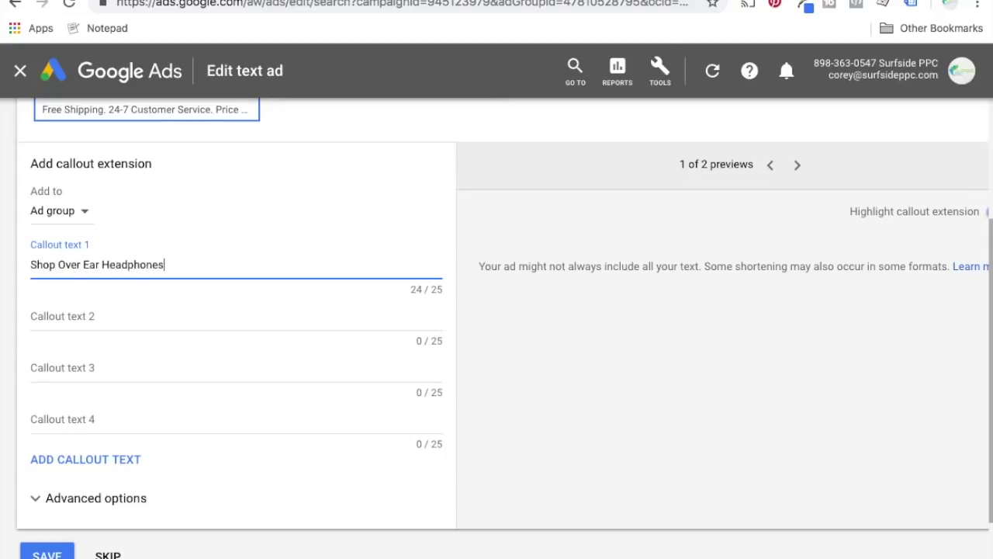
{"action": "key", "text": "Tab"}
{"action": "type", "text": "Free Shipping Over $50"}
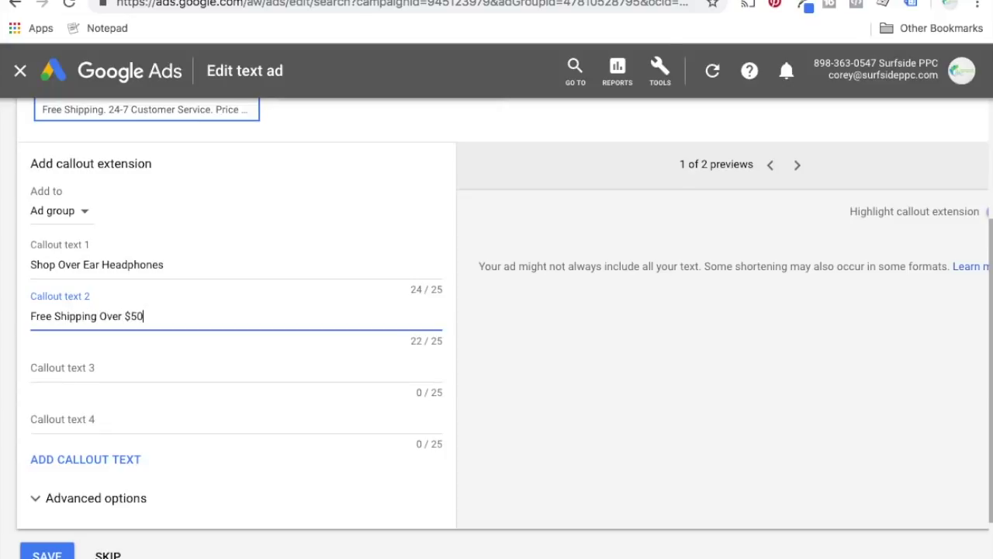
{"action": "left_click", "coordinate": [232, 370]}
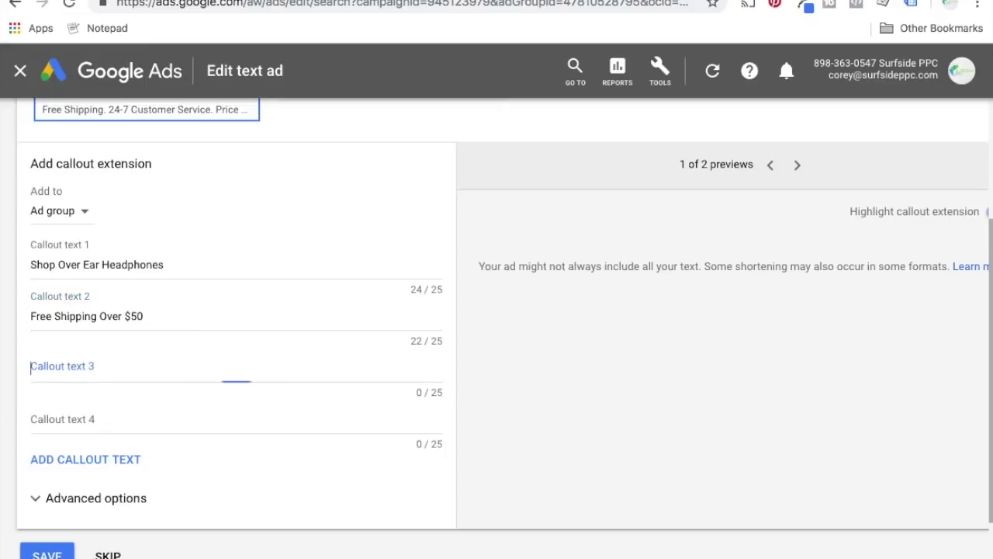
{"action": "type", "text": "Save 156%"}
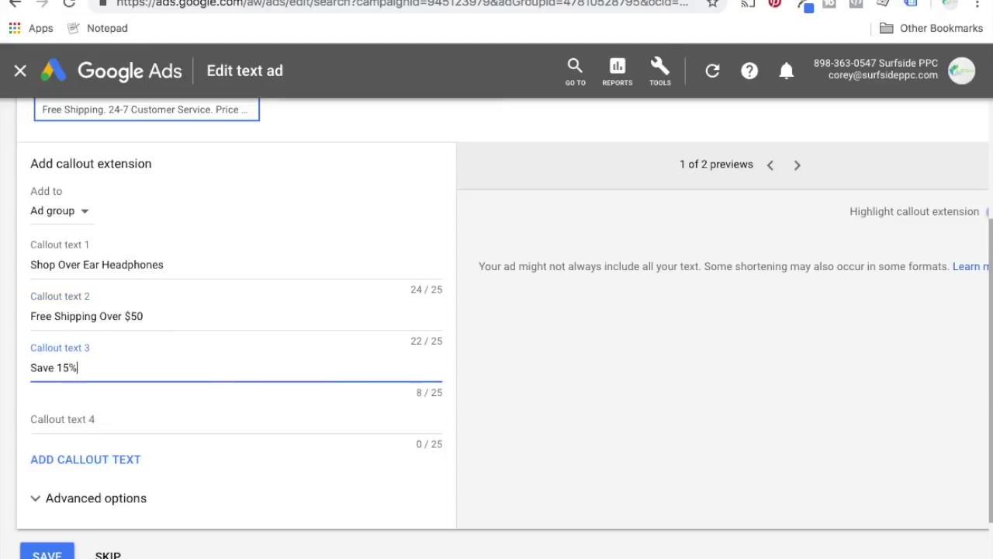
{"action": "type", "text": " This Week"}
Step: Enter "Top Headphone Brands" as the fourth callout and save the callout extension
{"action": "left_click", "coordinate": [233, 419]}
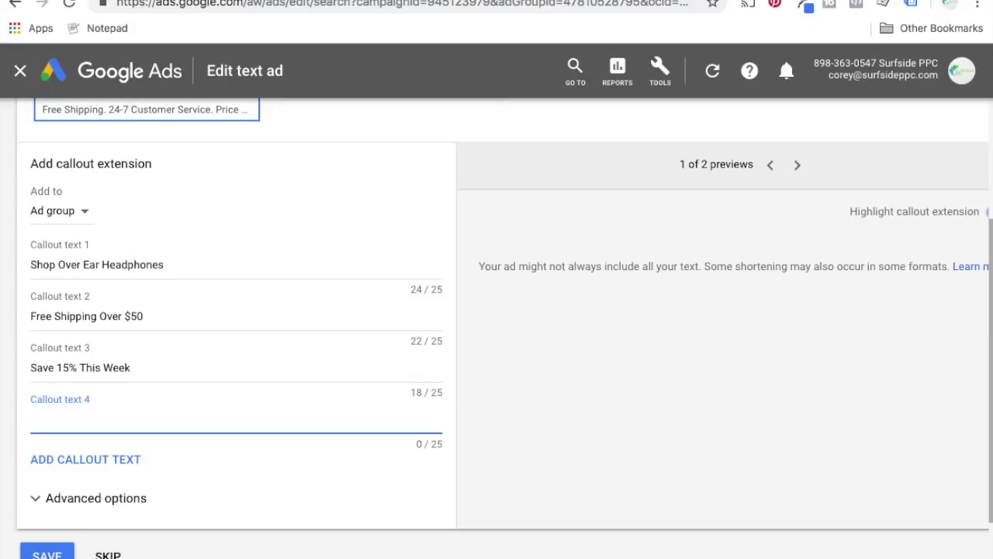
{"action": "type", "text": "All"}
{"action": "type", "text": "Top Headphone Bra"}
{"action": "type", "text": "nds"}
{"action": "scroll", "coordinate": [89, 301], "scroll_direction": "down", "scroll_amount": 2}
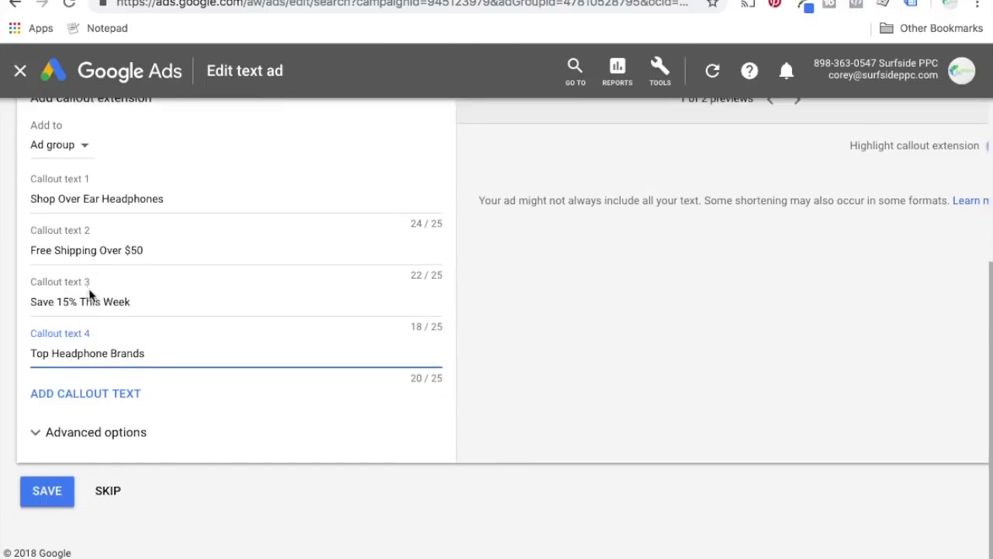
{"action": "left_click", "coordinate": [52, 496]}
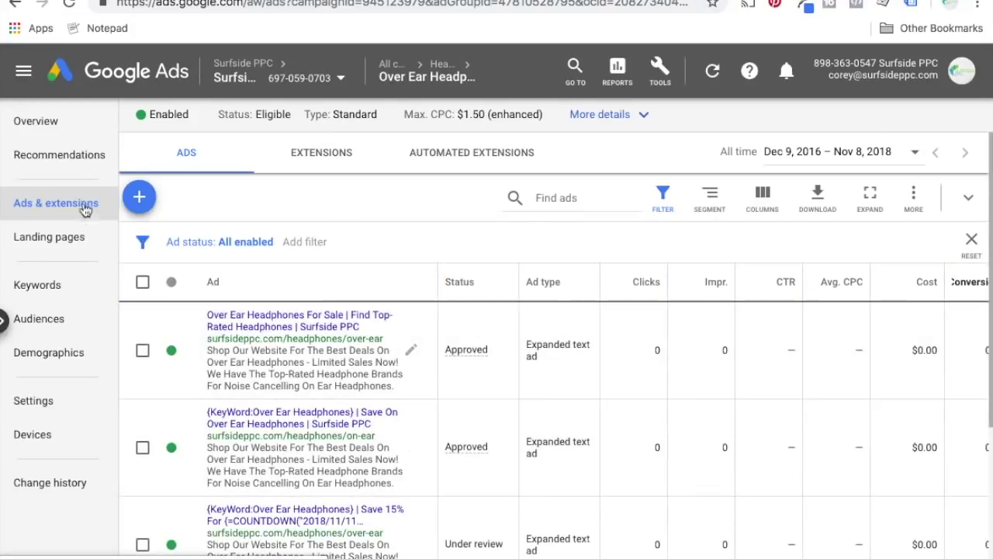
Step: Review the sitelink and callout extensions of the Over Ear Headphones ad group, including their details
{"action": "left_click", "coordinate": [318, 157]}
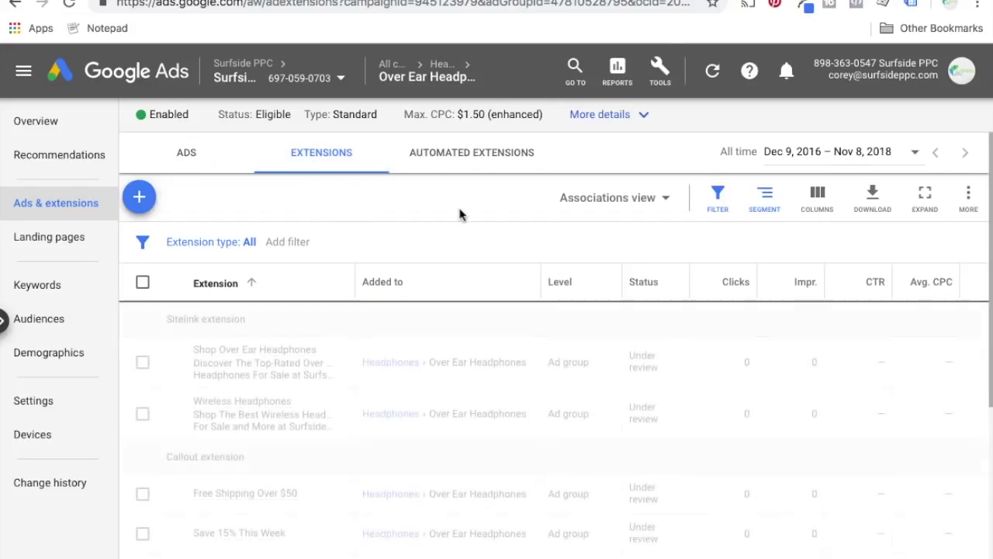
{"action": "scroll", "coordinate": [462, 229], "scroll_direction": "down", "scroll_amount": 1}
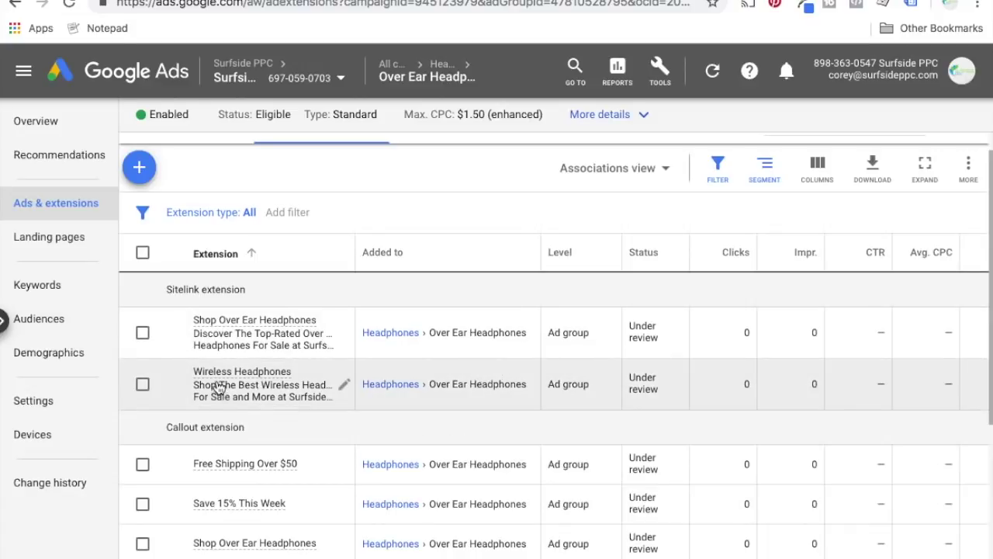
{"action": "mouse_move", "coordinate": [226, 379]}
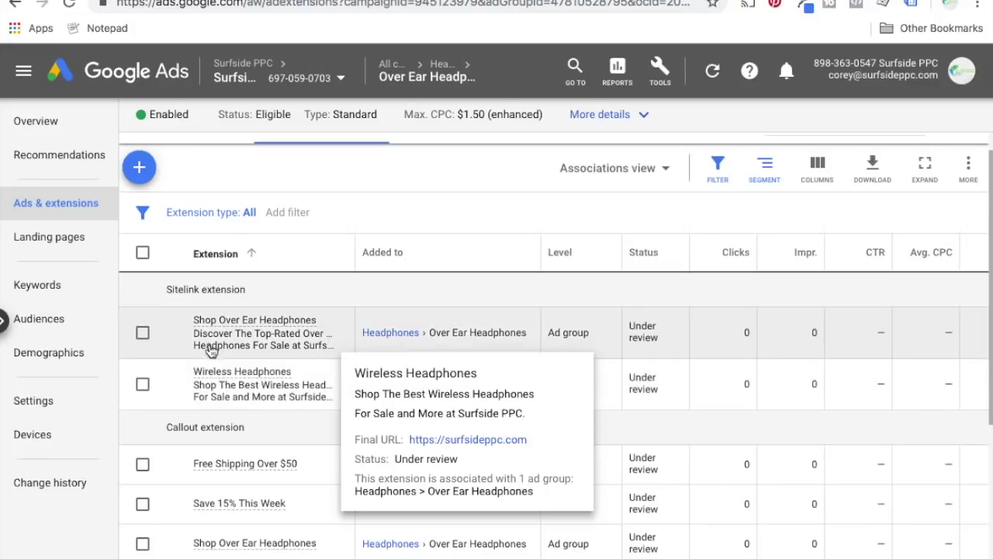
{"action": "mouse_move", "coordinate": [223, 328]}
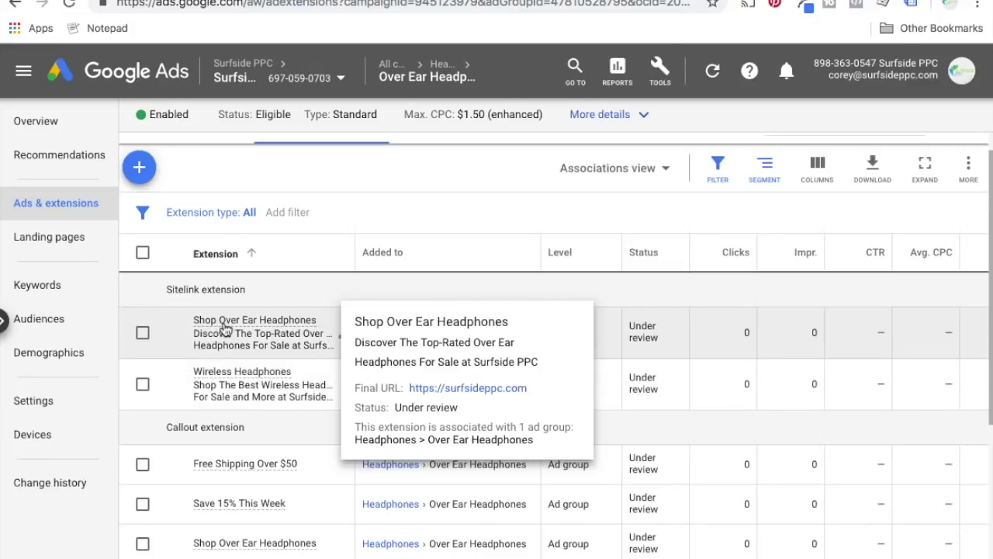
{"action": "scroll", "coordinate": [477, 287], "scroll_direction": "down", "scroll_amount": 1}
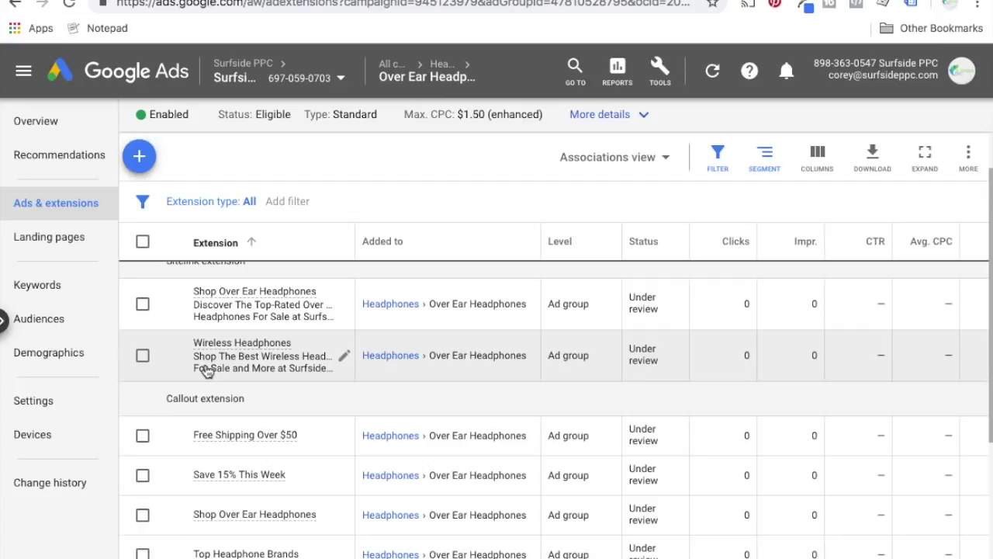
{"action": "scroll", "coordinate": [609, 394], "scroll_direction": "down", "scroll_amount": 2}
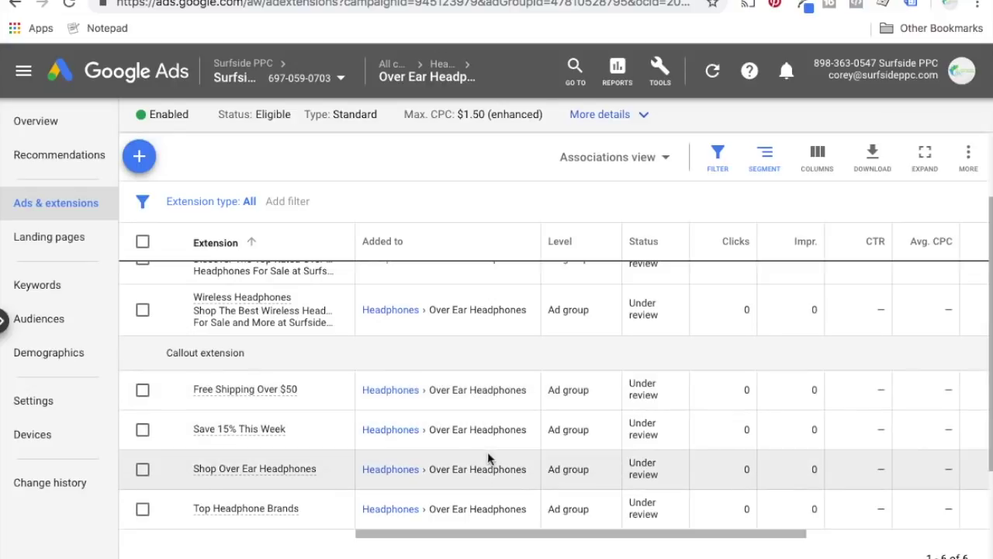
{"action": "mouse_move", "coordinate": [244, 476]}
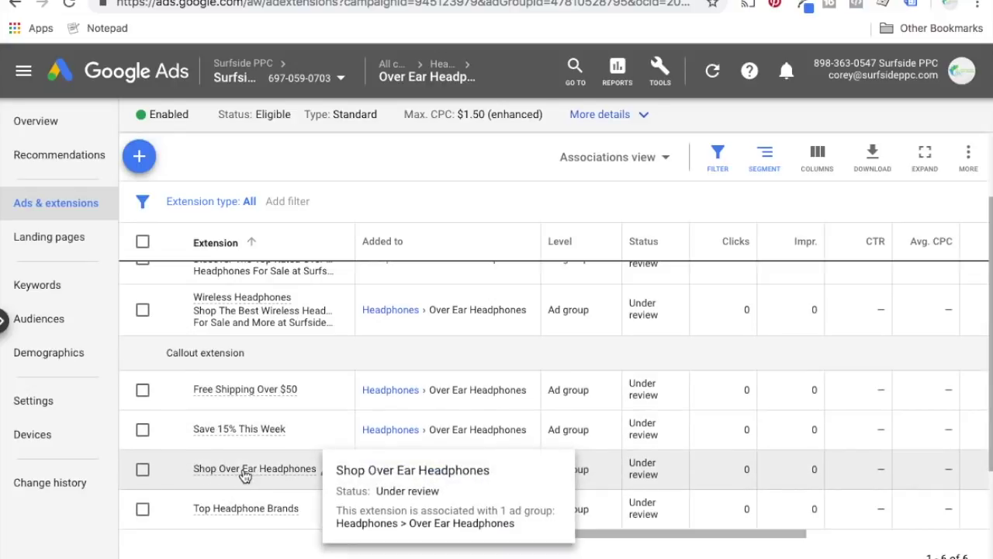
{"action": "mouse_move", "coordinate": [249, 394]}
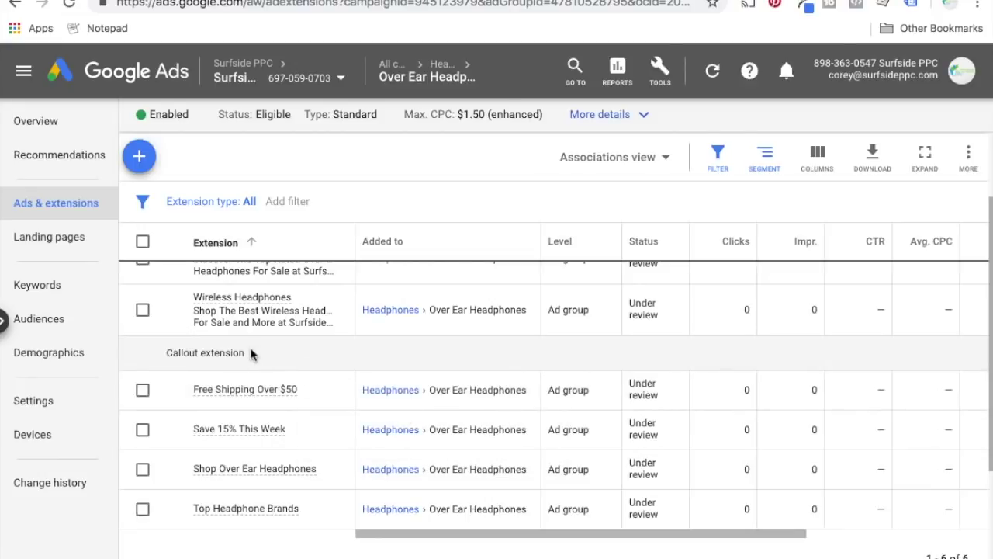
{"action": "scroll", "coordinate": [526, 359], "scroll_direction": "up", "scroll_amount": 3}
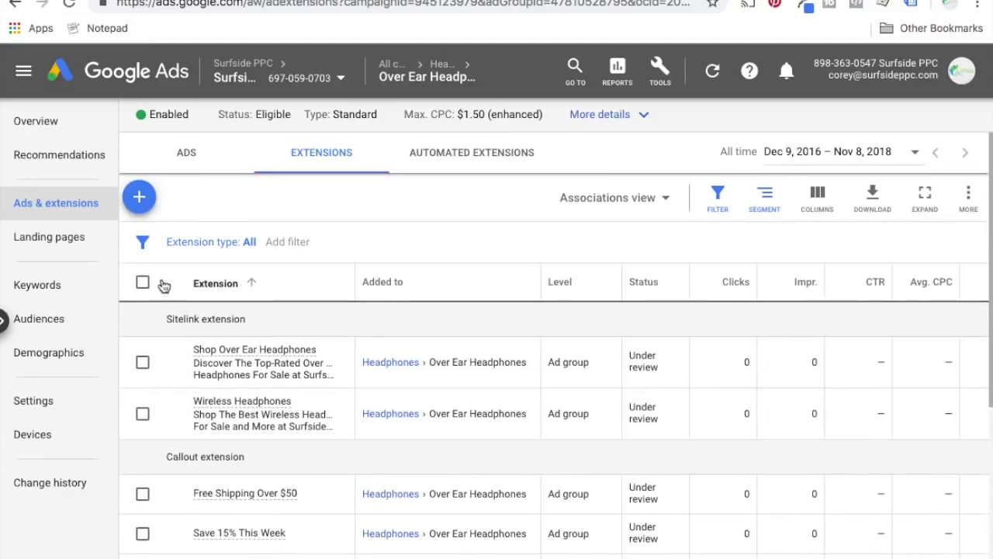
Step: Start a new structured snippet extension and assign it to the Headphones campaign
{"action": "left_click", "coordinate": [139, 197]}
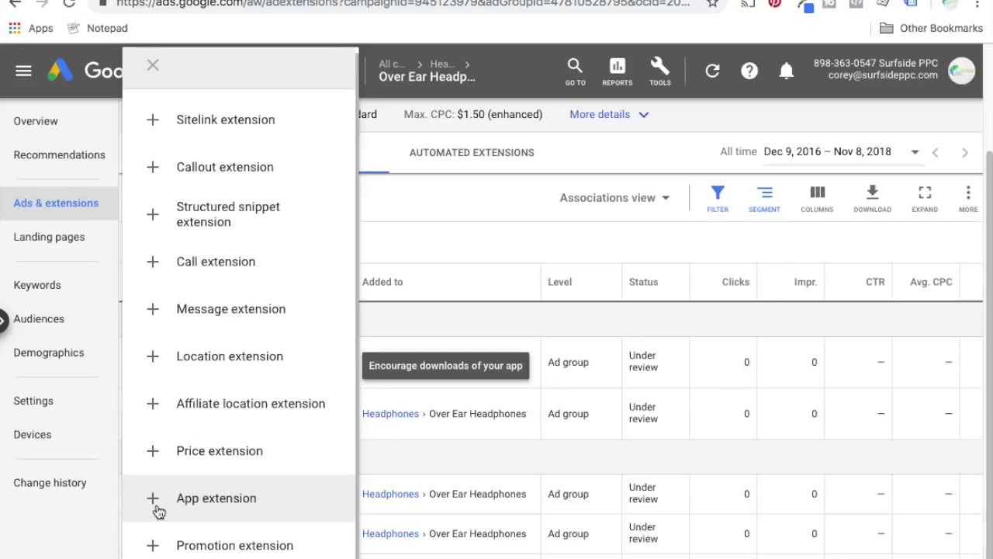
{"action": "left_click", "coordinate": [154, 222]}
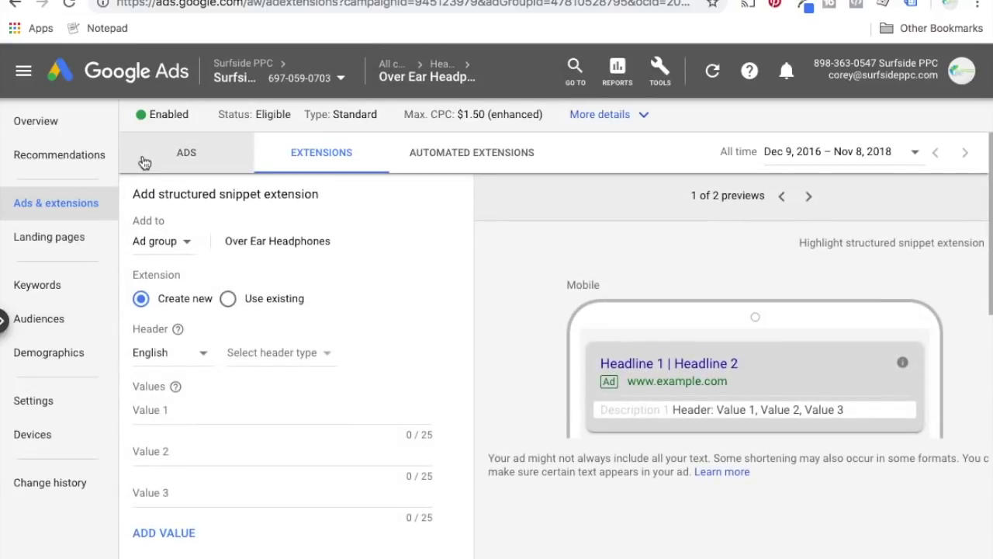
{"action": "left_click", "coordinate": [153, 241]}
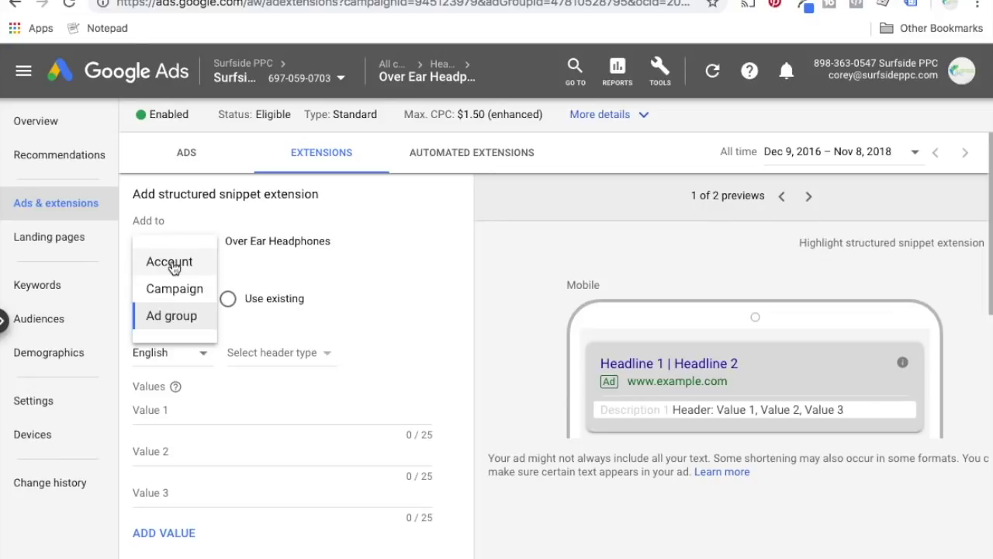
{"action": "left_click", "coordinate": [169, 289]}
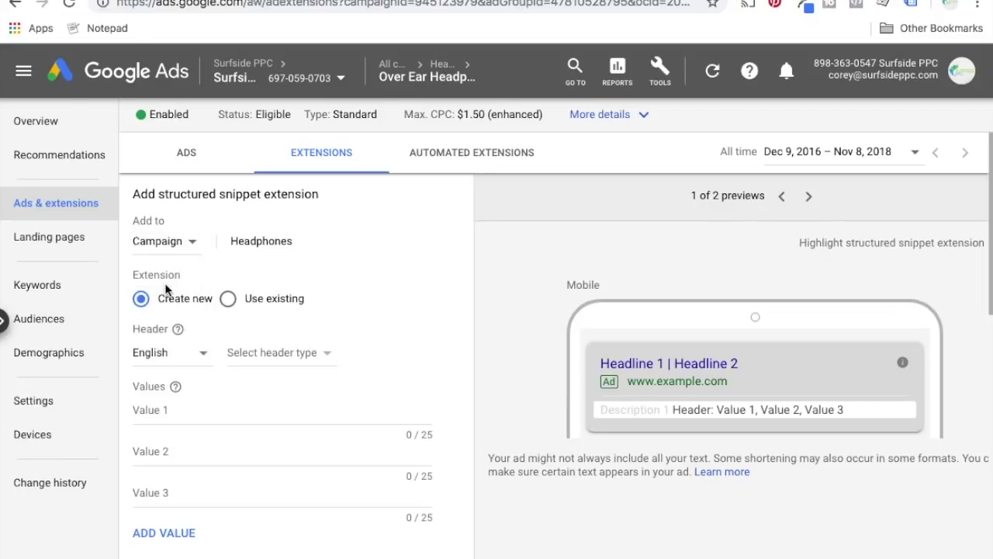
Step: Set the structured snippet's header type to Styles
{"action": "scroll", "coordinate": [319, 299], "scroll_direction": "down", "scroll_amount": 1}
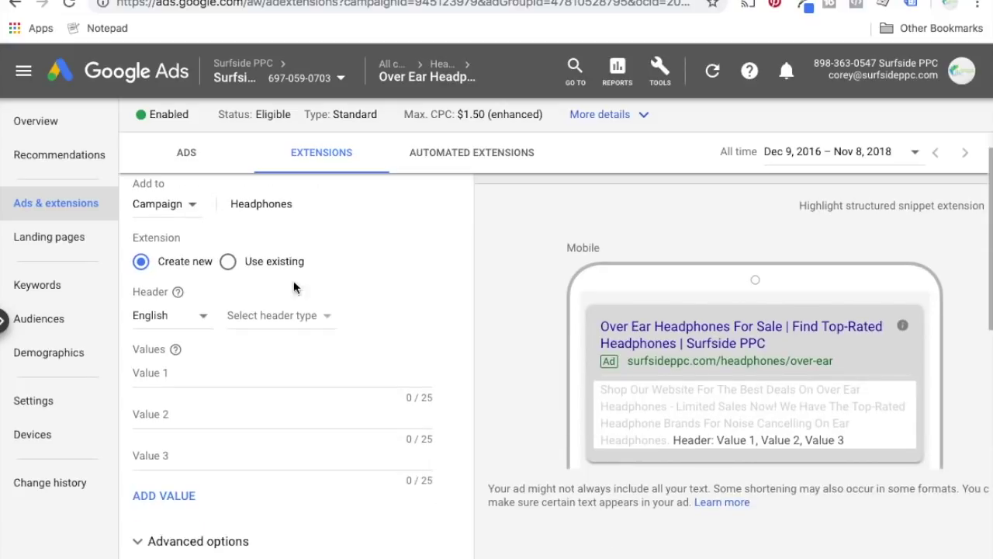
{"action": "left_click", "coordinate": [301, 318]}
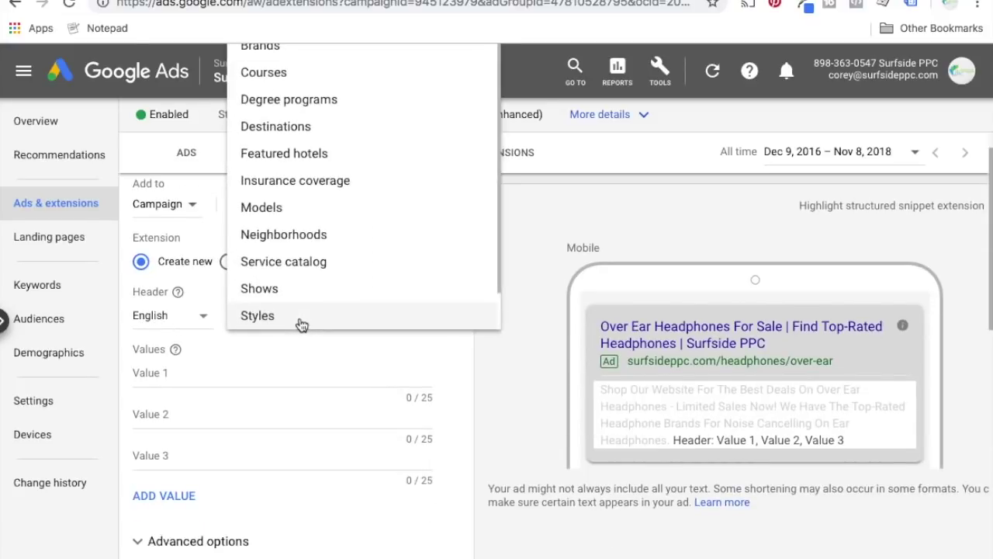
{"action": "scroll", "coordinate": [532, 284], "scroll_direction": "up", "scroll_amount": 1}
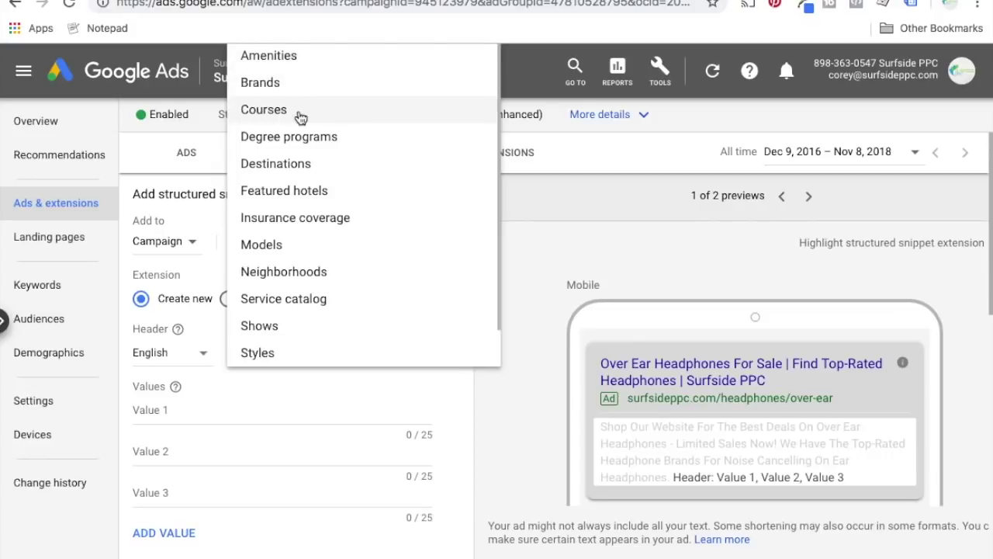
{"action": "scroll", "coordinate": [326, 202], "scroll_direction": "down", "scroll_amount": 1}
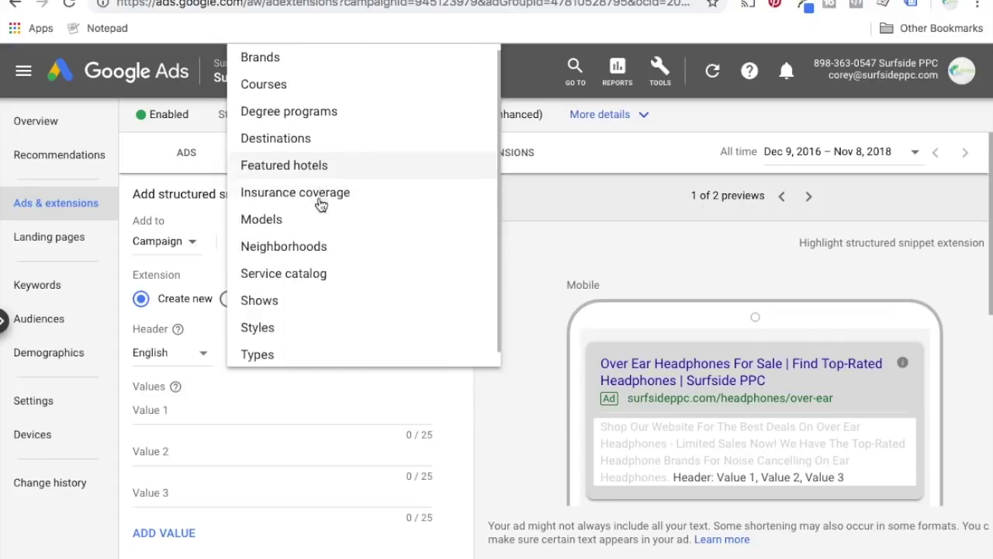
{"action": "left_click", "coordinate": [269, 309]}
Step: Enter Earbuds, Over Ear and Wireless as the first three values of the Styles snippet
{"action": "scroll", "coordinate": [388, 341], "scroll_direction": "down", "scroll_amount": 3}
{"action": "scroll", "coordinate": [238, 250], "scroll_direction": "up", "scroll_amount": 1}
{"action": "left_click", "coordinate": [213, 256]}
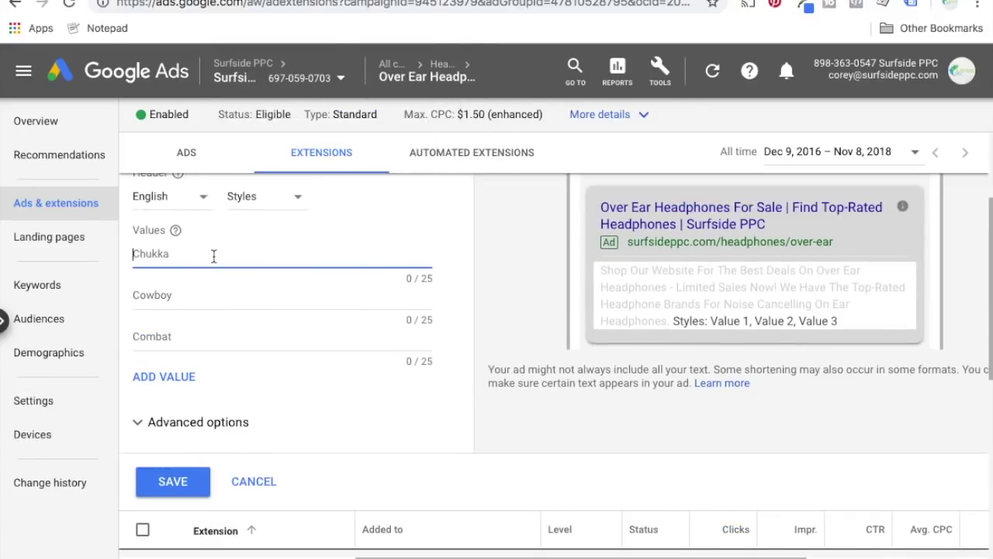
{"action": "type", "text": "Earbuds"}
{"action": "key", "text": "Tab"}
{"action": "type", "text": "Over Ear"}
{"action": "key", "text": "Tab"}
{"action": "type", "text": "O"}
{"action": "key", "text": "BackSpace"}
{"action": "type", "text": "Wi"}
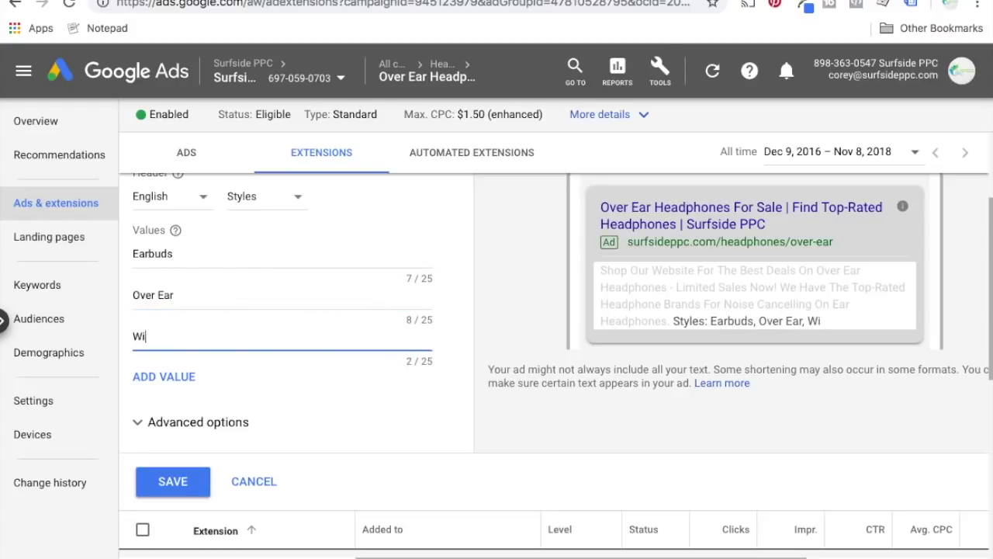
{"action": "type", "text": "reless"}
Step: Add two more snippet values, Noise Cancelling and Gaming Headsets, and save the structured snippet extension
{"action": "left_click", "coordinate": [185, 380]}
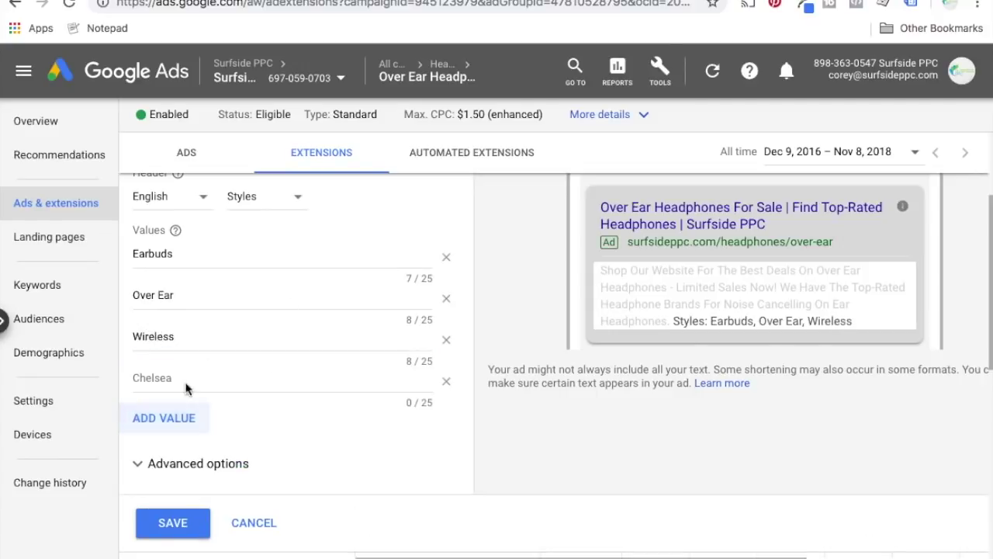
{"action": "left_click", "coordinate": [183, 418]}
{"action": "left_click", "coordinate": [189, 379]}
{"action": "type", "text": "Nois"}
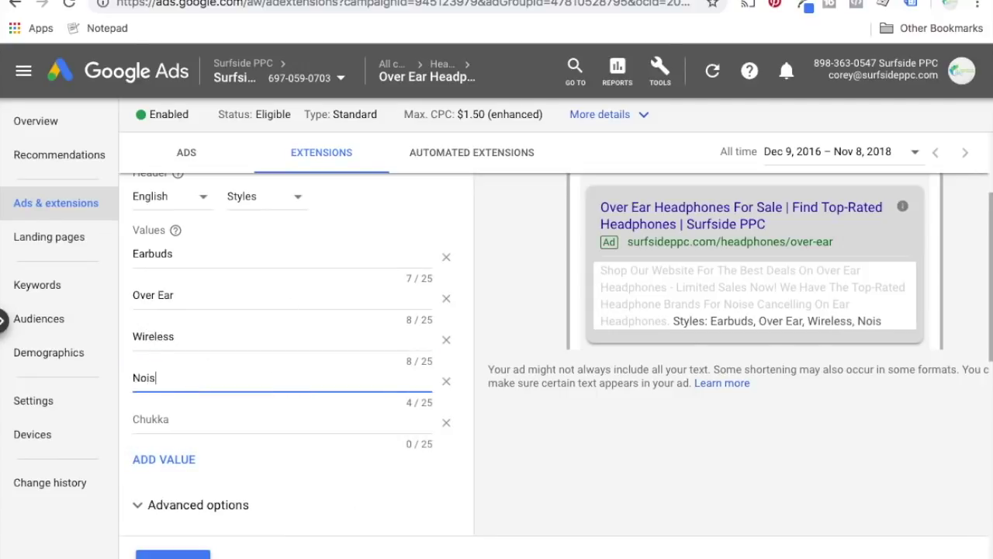
{"action": "type", "text": "e Cancelling"}
{"action": "key", "text": "Tab"}
{"action": "key", "text": "Tab"}
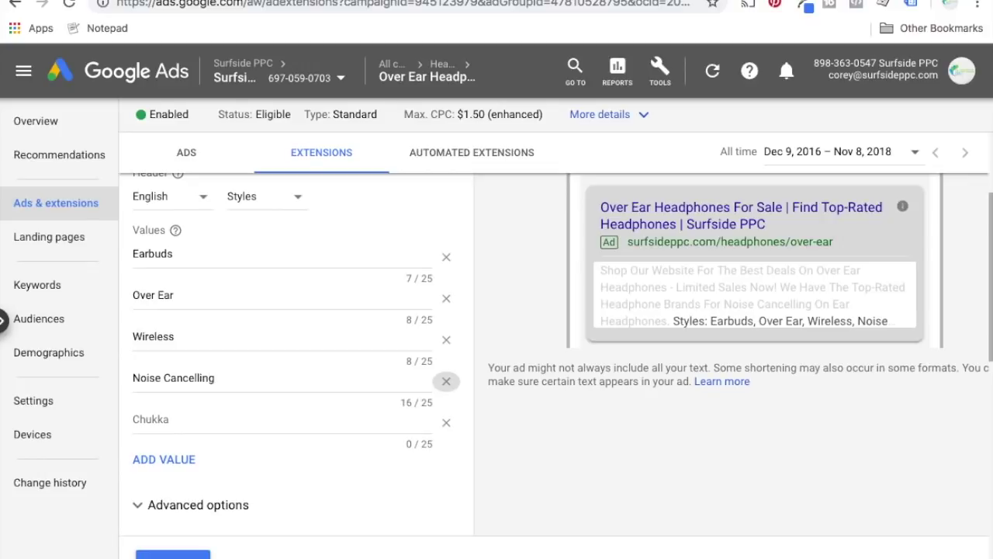
{"action": "type", "text": "Gaming Headsets"}
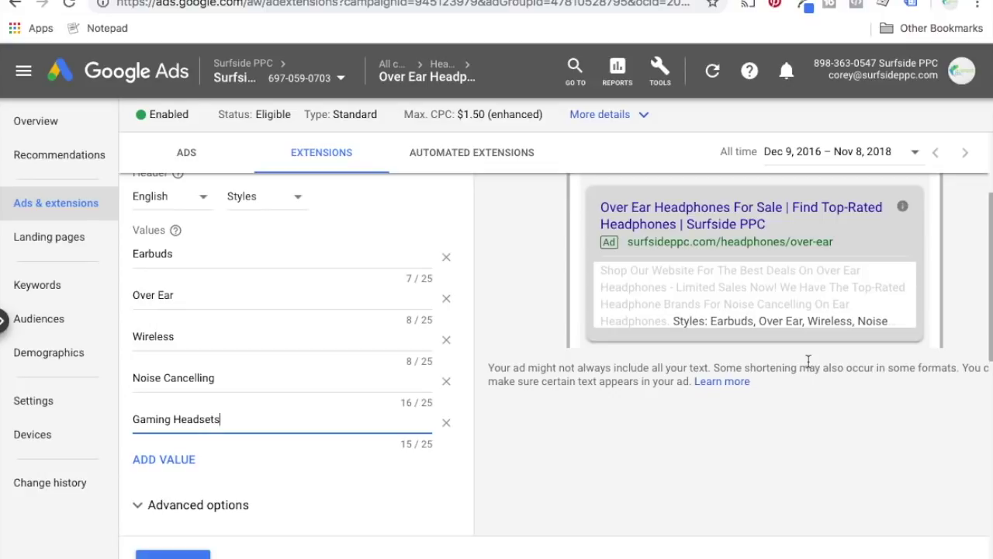
{"action": "scroll", "coordinate": [808, 361], "scroll_direction": "down", "scroll_amount": 5}
{"action": "left_click", "coordinate": [148, 314]}
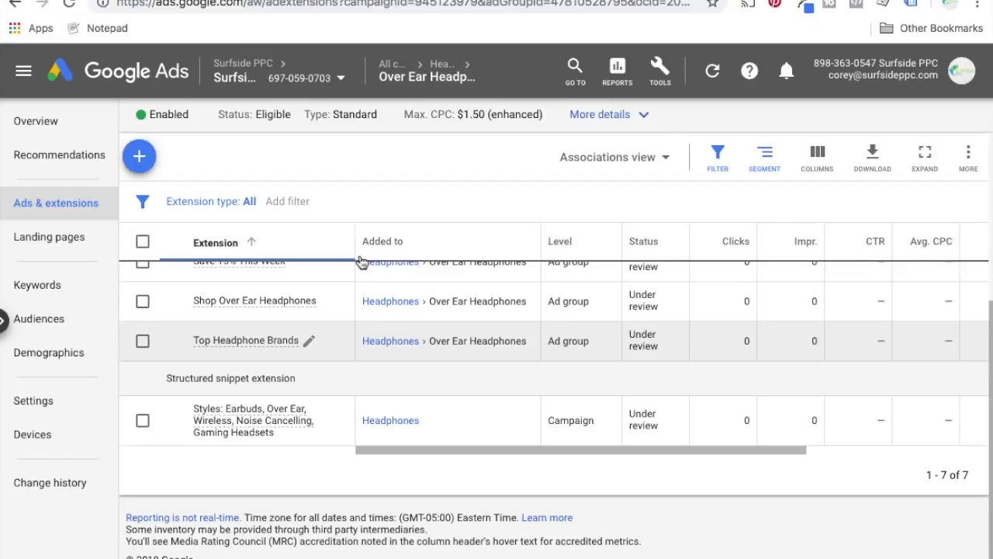
Step: Open the keywords of the Over Ear Headphones ad group
{"action": "scroll", "coordinate": [503, 412], "scroll_direction": "up", "scroll_amount": 5}
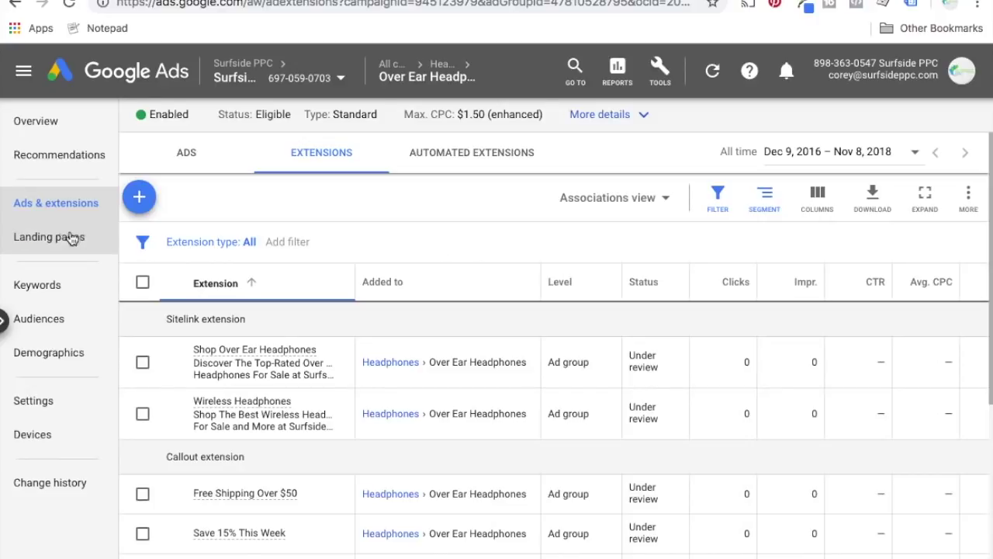
{"action": "left_click", "coordinate": [46, 285]}
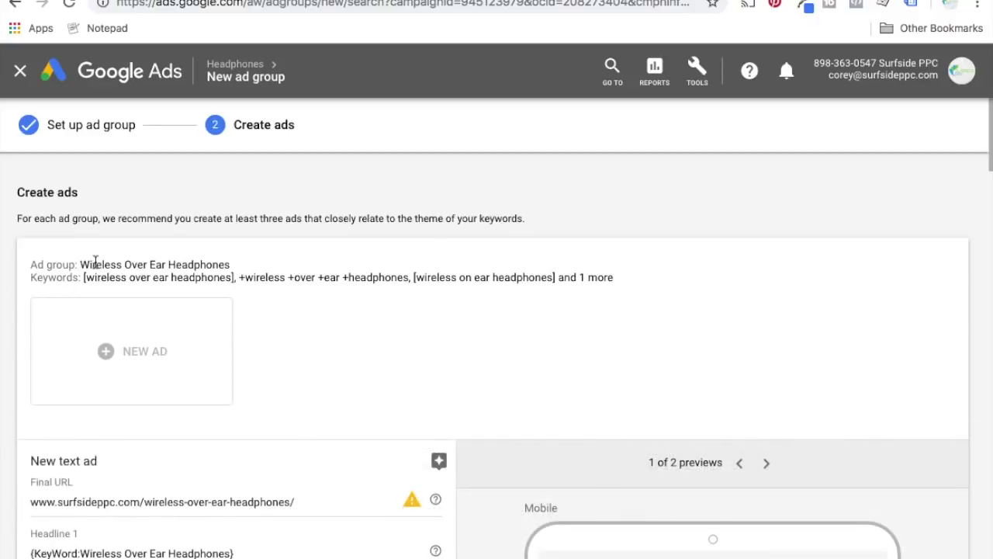
Step: Review the new Wireless Over Ear Headphones text ad's headlines, description and Headline 1 keyword insertion settings against the ad preview
{"action": "scroll", "coordinate": [495, 259], "scroll_direction": "down", "scroll_amount": 2}
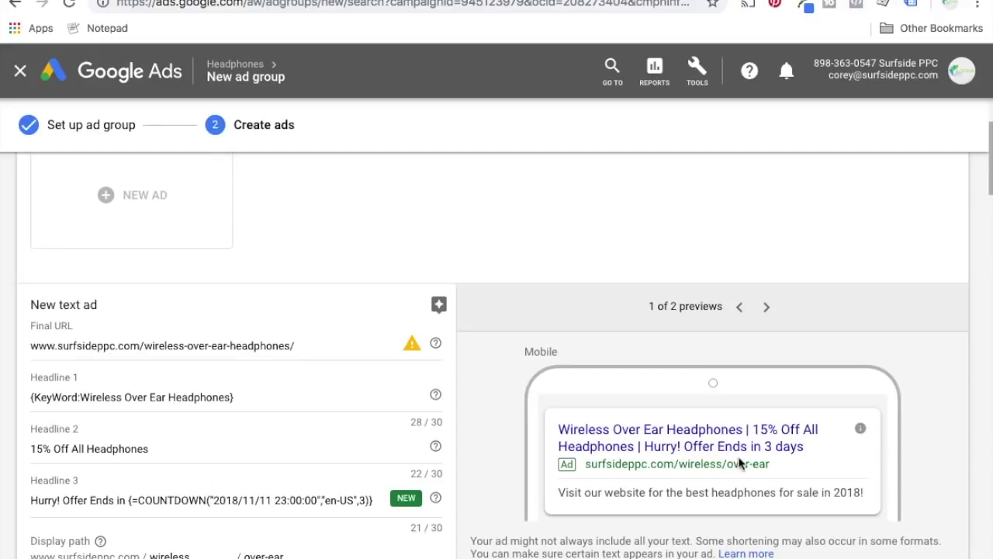
{"action": "scroll", "coordinate": [743, 462], "scroll_direction": "down", "scroll_amount": 2}
{"action": "left_click_drag", "start_coordinate": [36, 434], "coordinate": [273, 433]}
{"action": "left_click", "coordinate": [273, 434]}
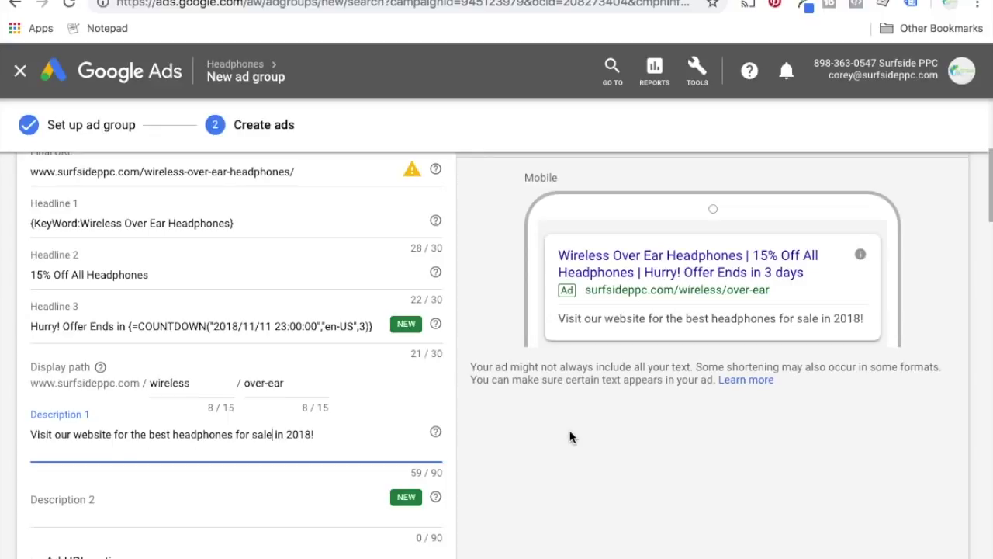
{"action": "left_click", "coordinate": [349, 4]}
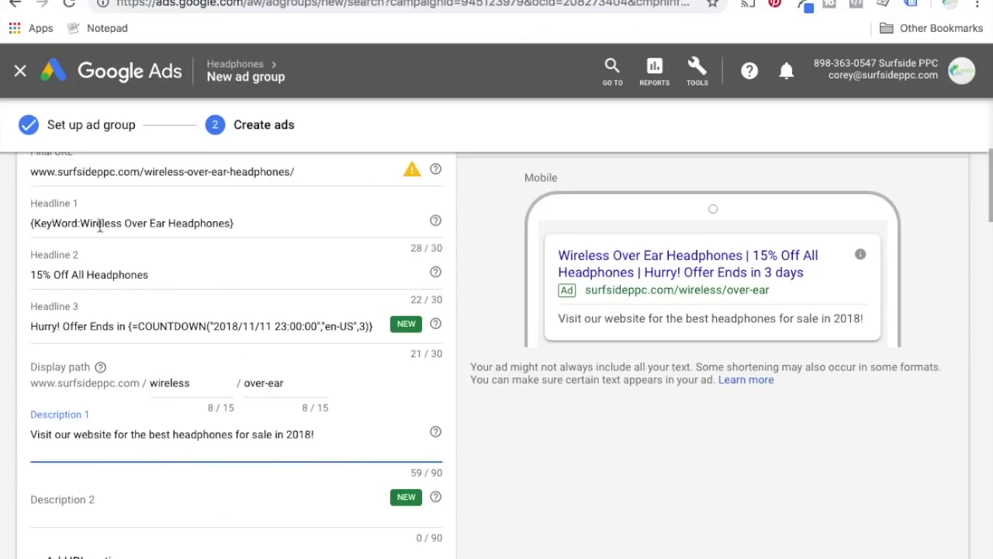
{"action": "left_click", "coordinate": [100, 225]}
{"action": "left_click", "coordinate": [152, 224]}
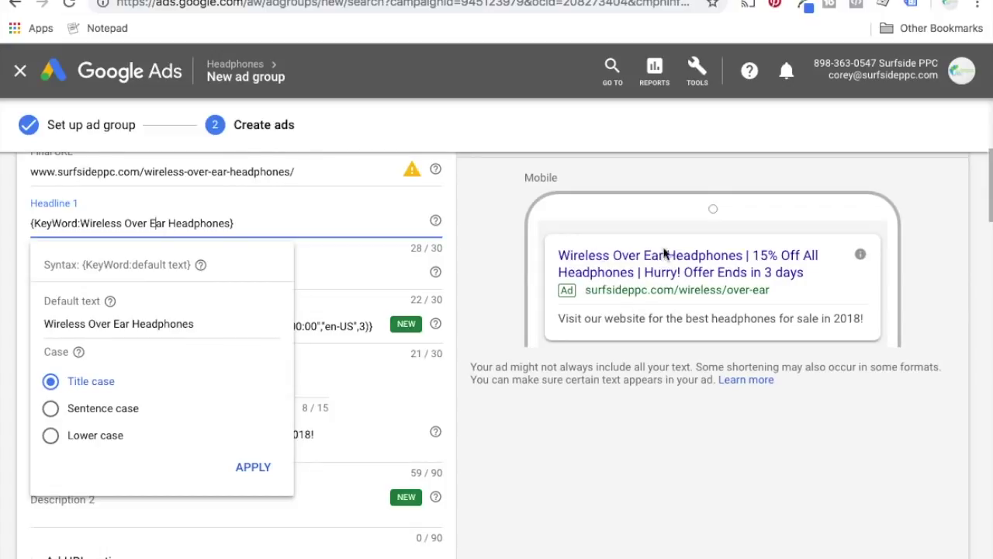
{"action": "left_click", "coordinate": [621, 380]}
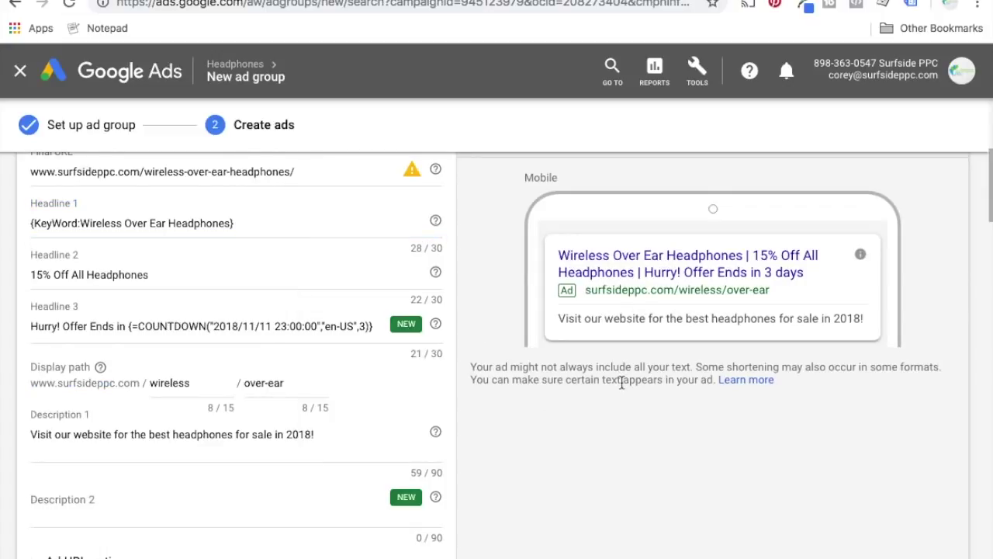